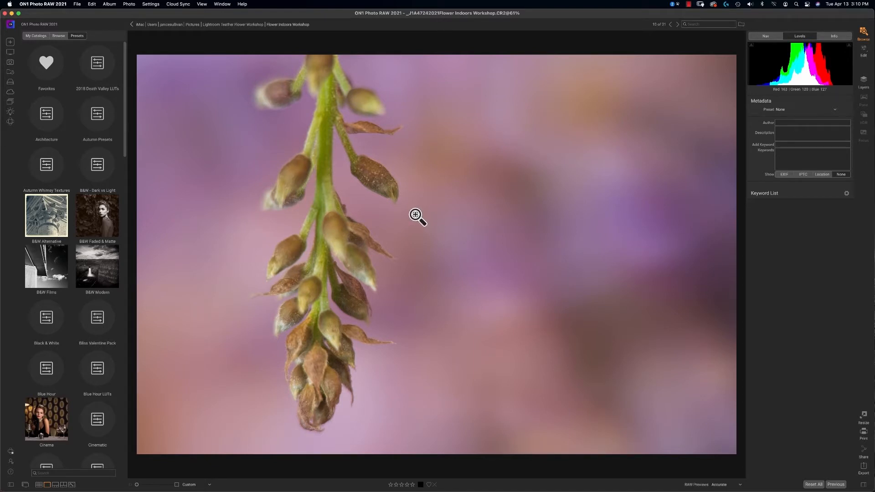
Step: Open the Cinema preset category and apply the CN4 preset to the flower photo
scroll(130, 204, down, 8)
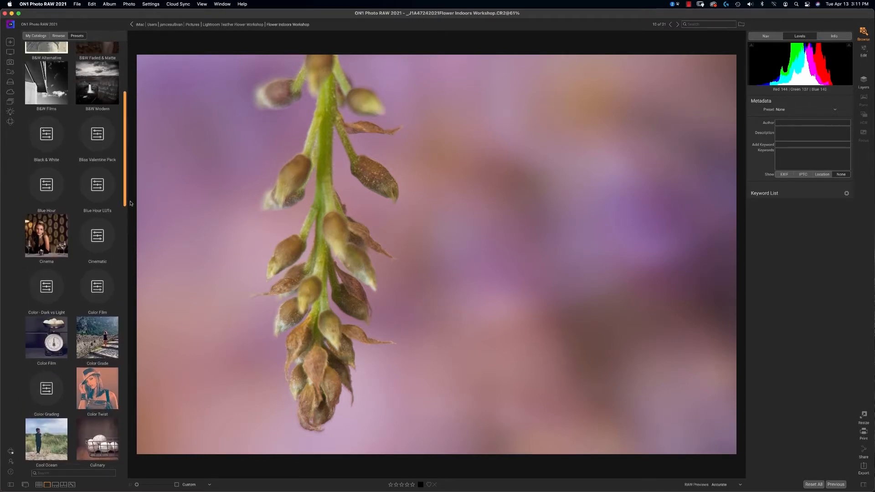
scroll(130, 203, up, 1)
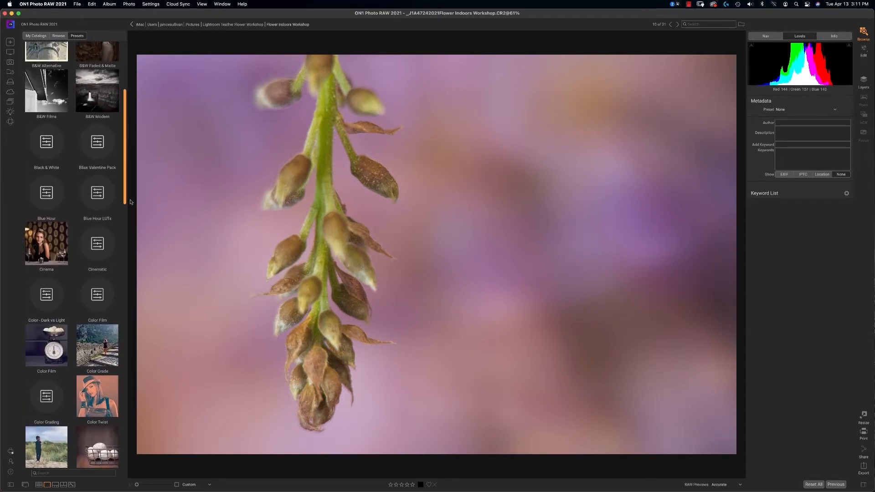
scroll(125, 178, down, 2)
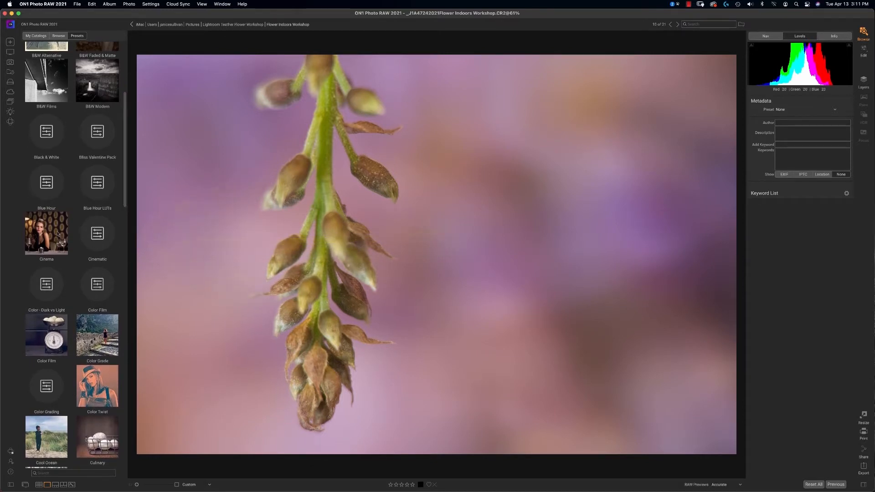
mouse_move(47, 234)
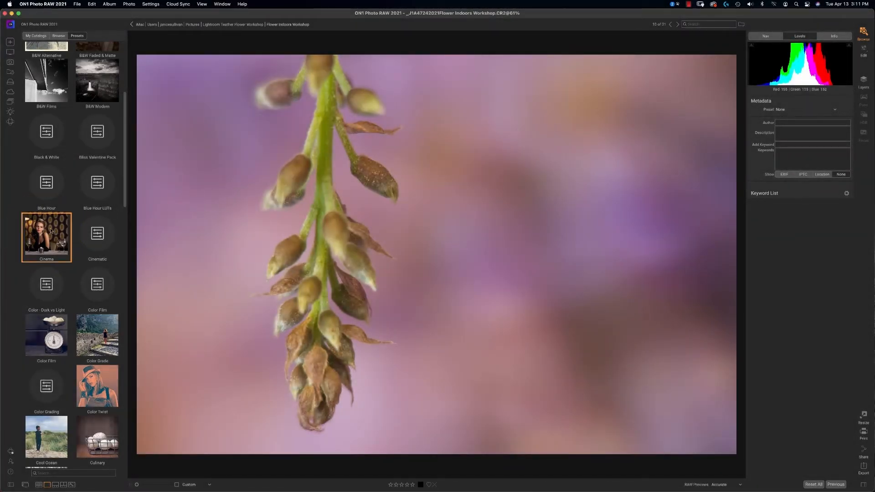
click(53, 232)
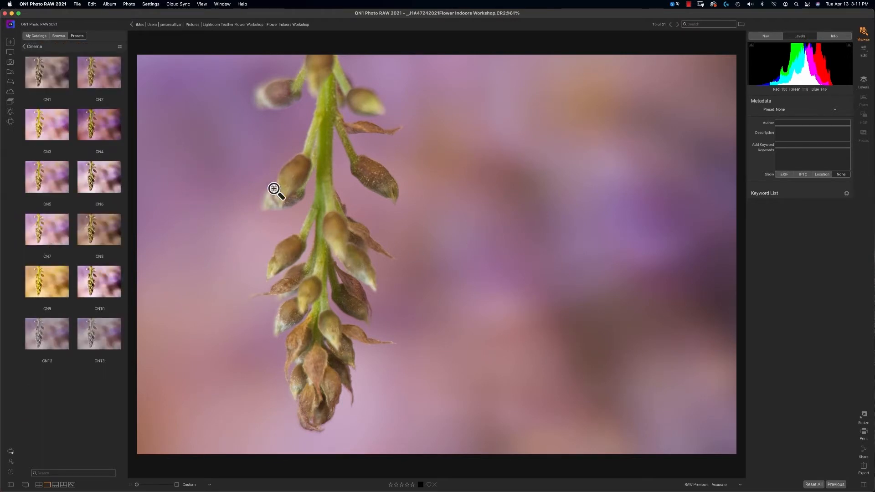
click(105, 127)
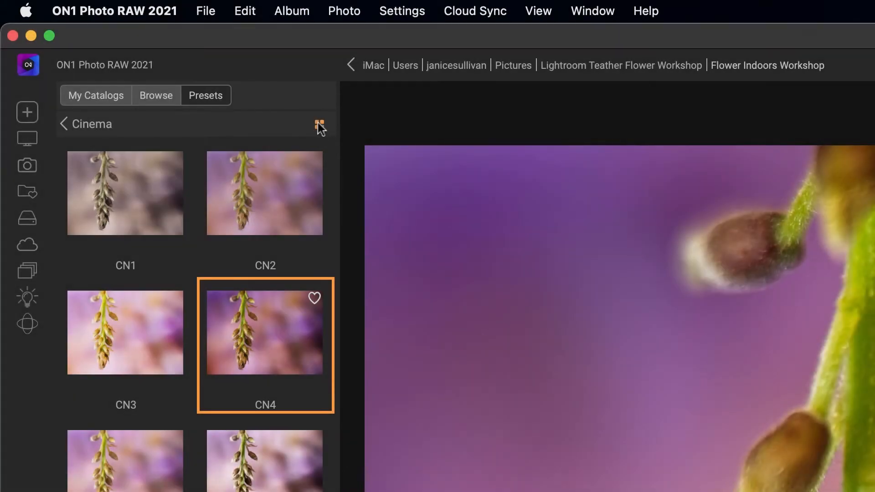
Step: Compare the Cinema presets as enlarged full-screen previews to mark CN4 as a favorite, and open the Favorites preset category
click(319, 125)
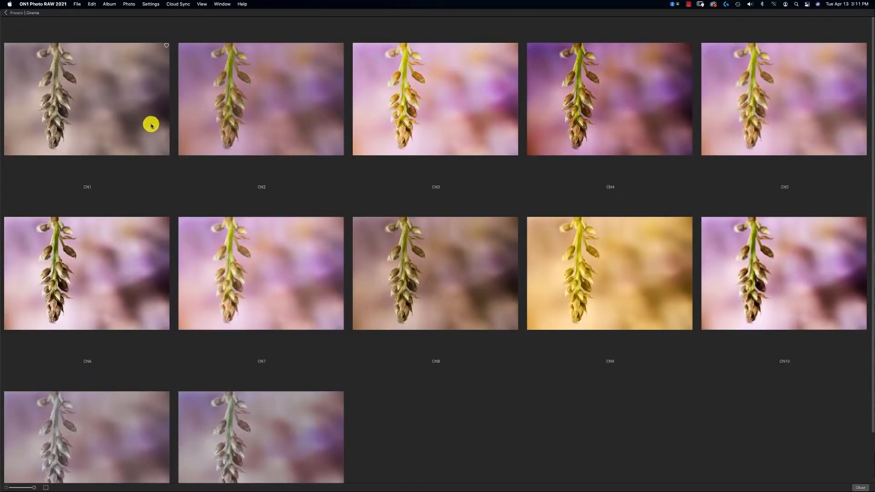
click(46, 488)
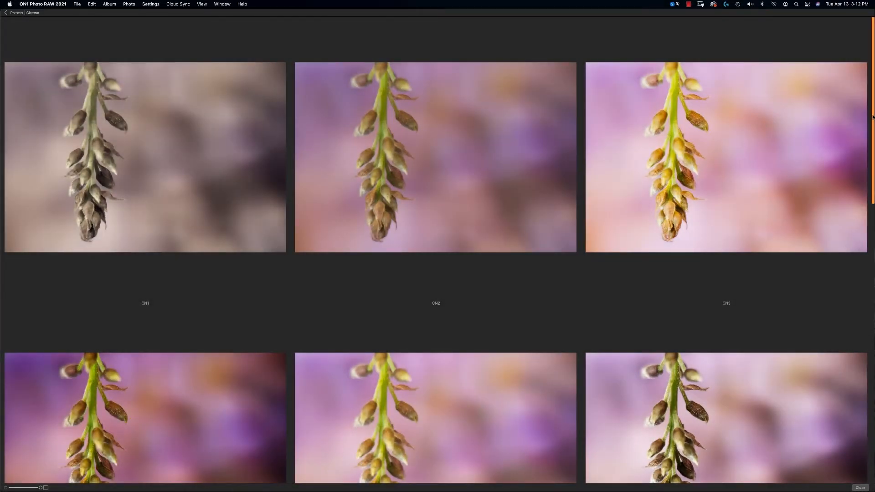
scroll(839, 117, down, 3)
scroll(437, 250, down, 15)
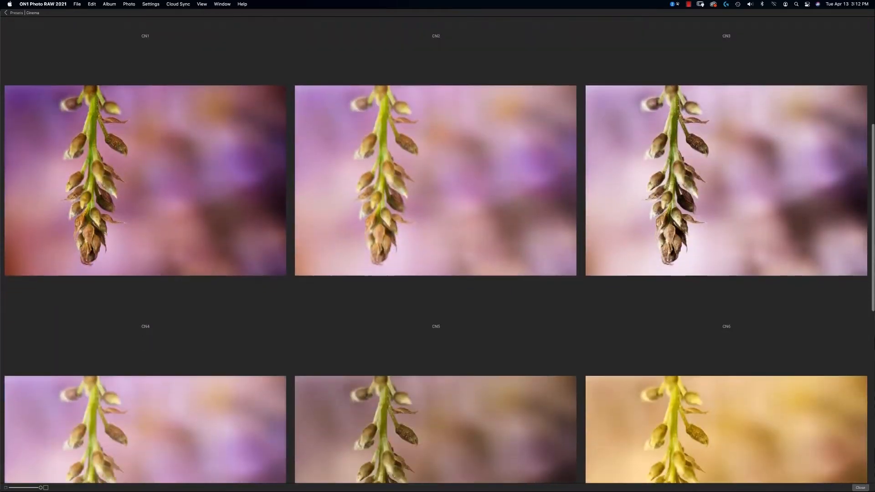
scroll(437, 251, up, 8)
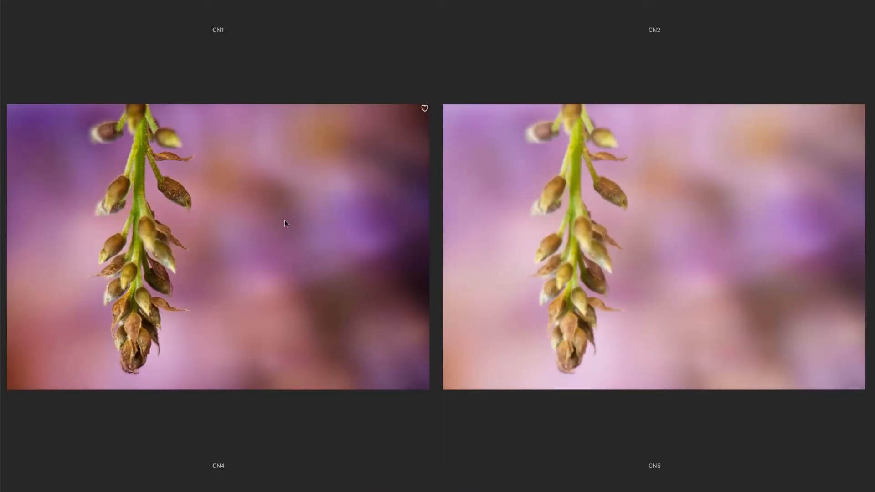
click(425, 109)
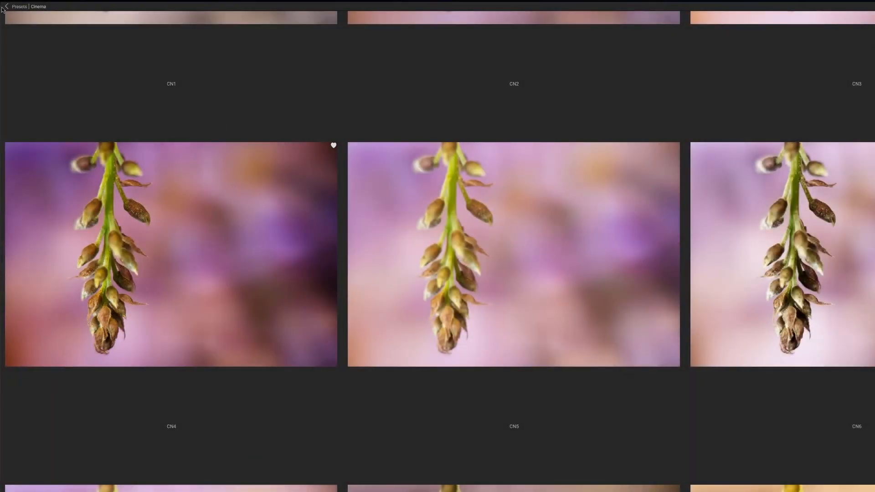
click(7, 6)
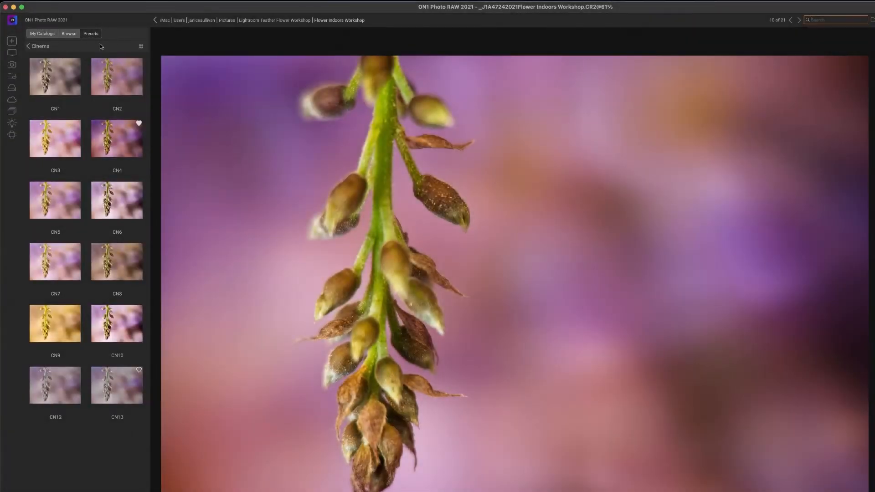
click(28, 46)
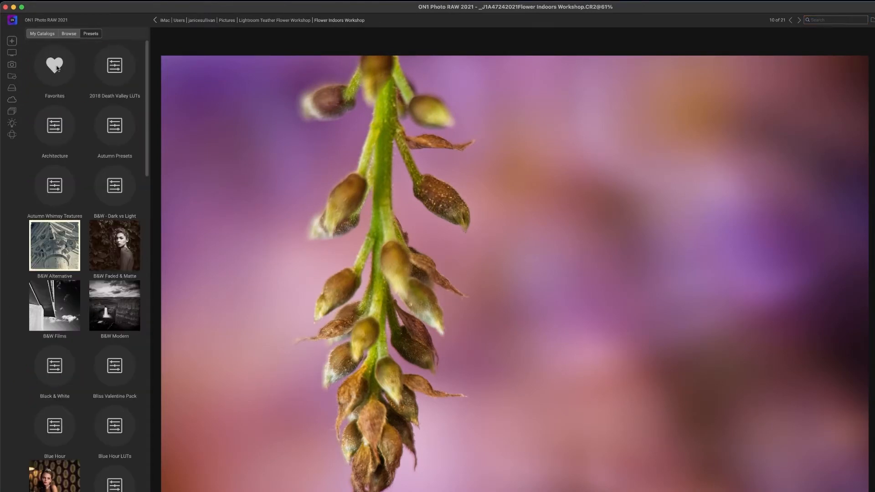
click(68, 87)
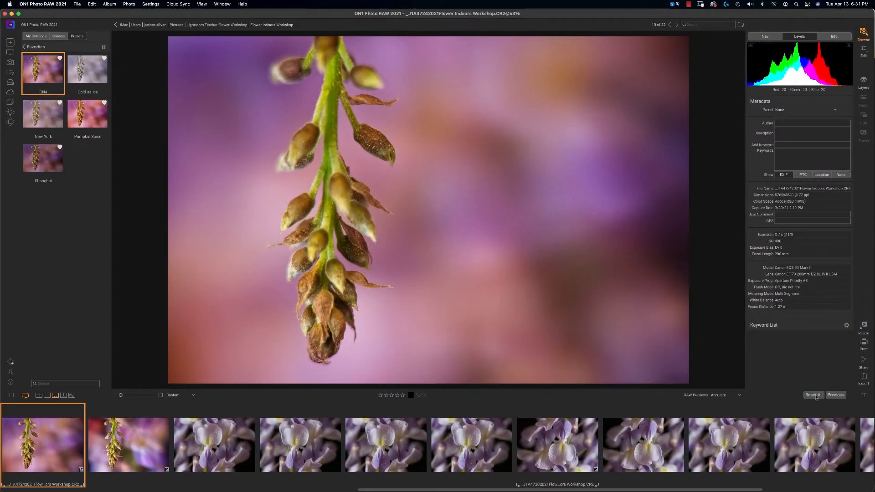
Step: Reset all adjustments on the flower photo and open it in Edit with the presets shown
click(814, 396)
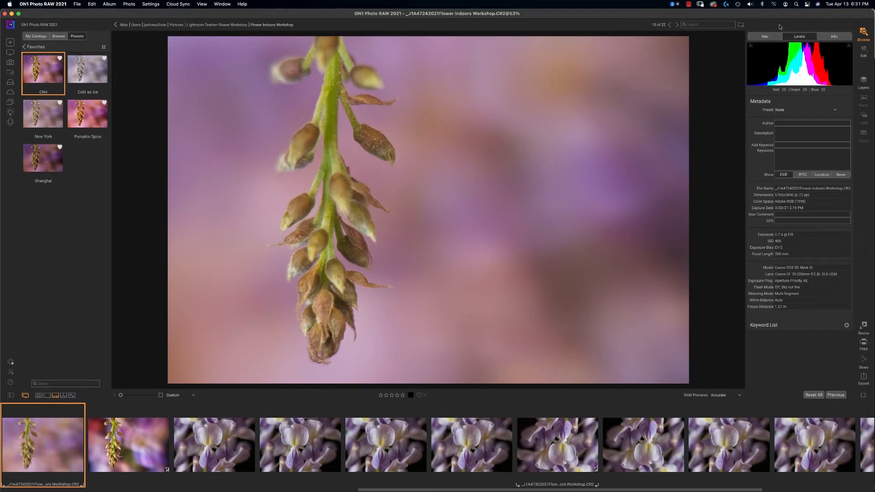
click(864, 51)
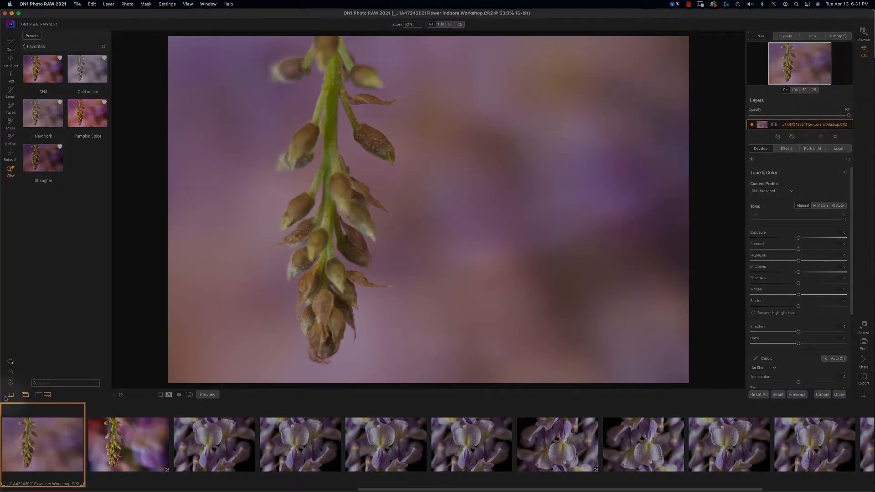
click(6, 397)
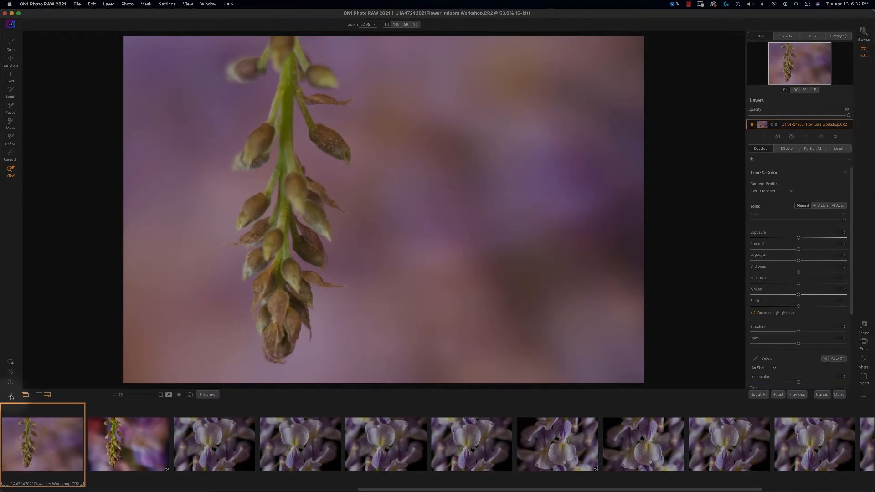
click(10, 395)
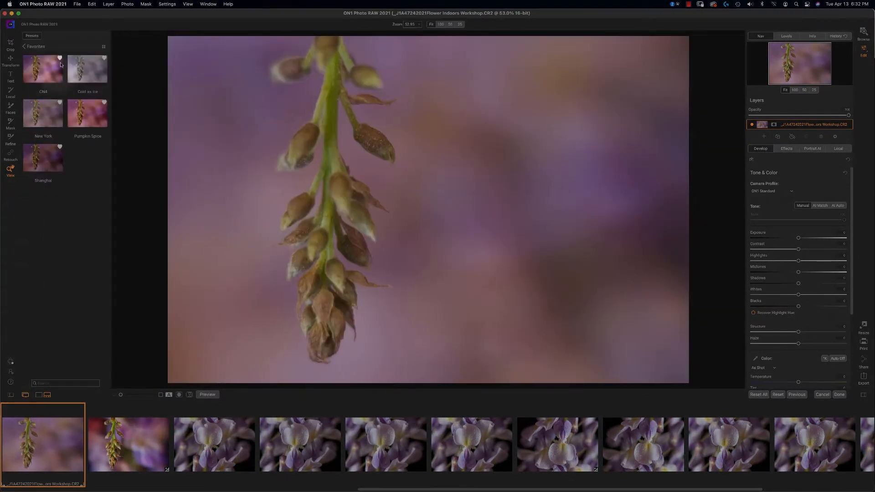
Step: Reopen the Favorites presets, try Pumpkin Spice on the flower photo and apply CN4
click(25, 47)
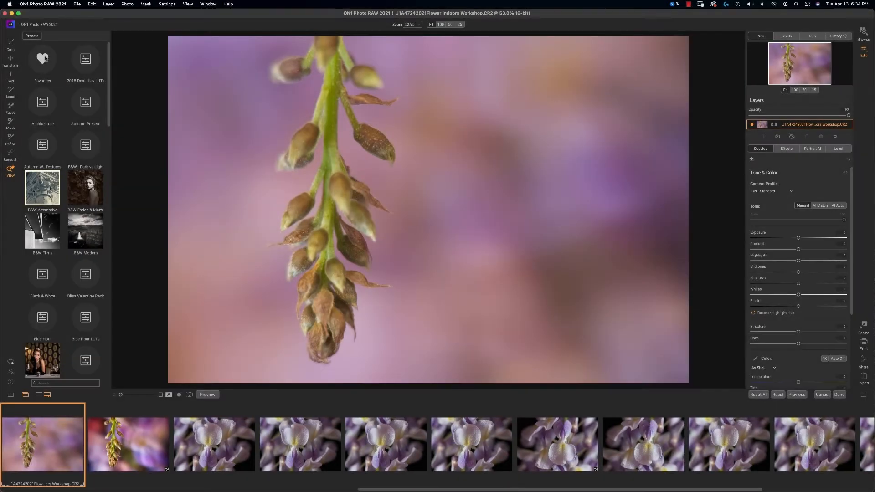
click(43, 59)
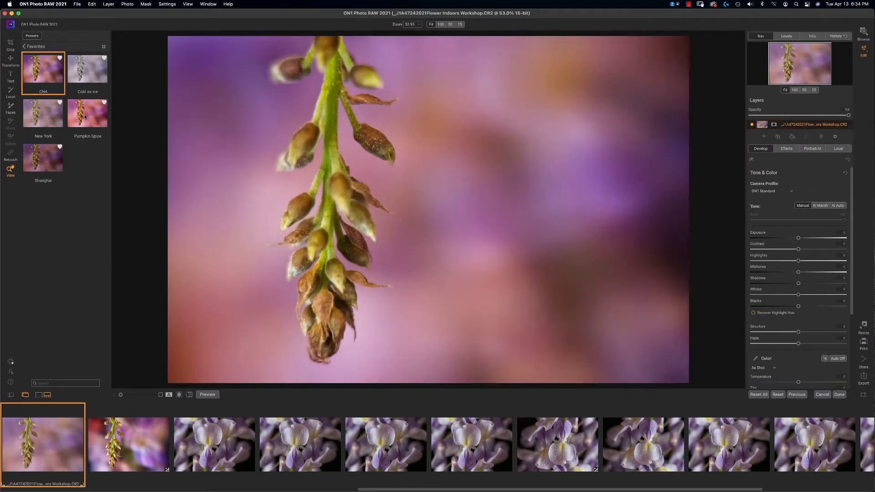
click(100, 112)
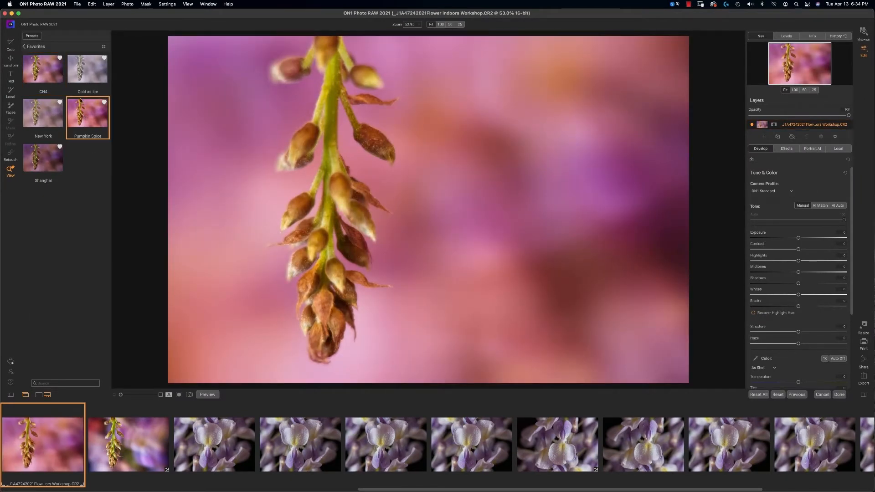
click(40, 93)
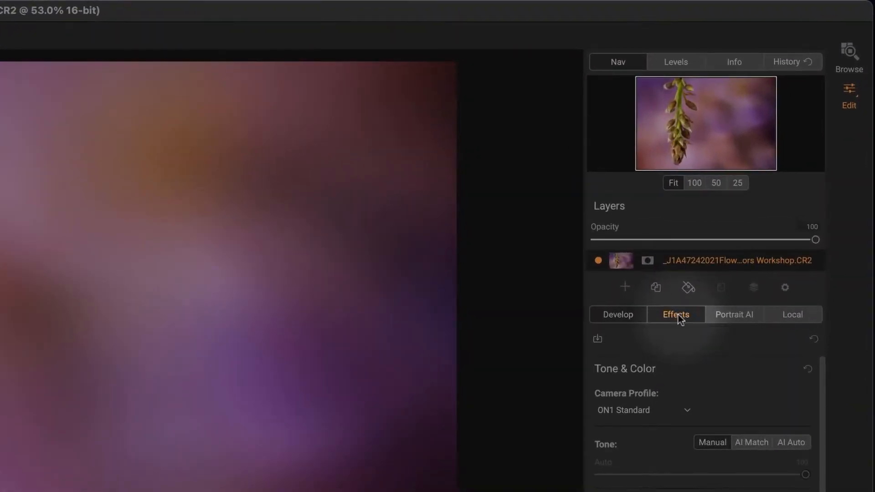
Step: Show the photo's Effects filters, try the Pumpkin Spice and Cold as Ice presets, and reapply CN4
click(677, 318)
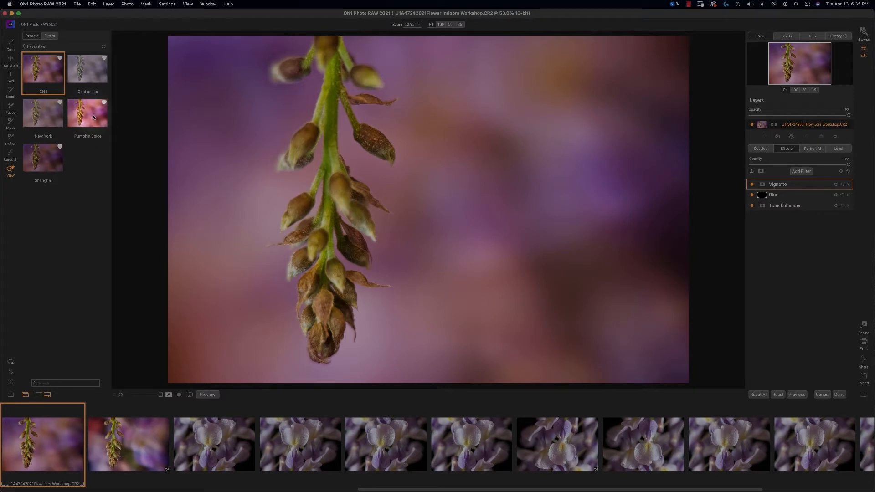
click(92, 117)
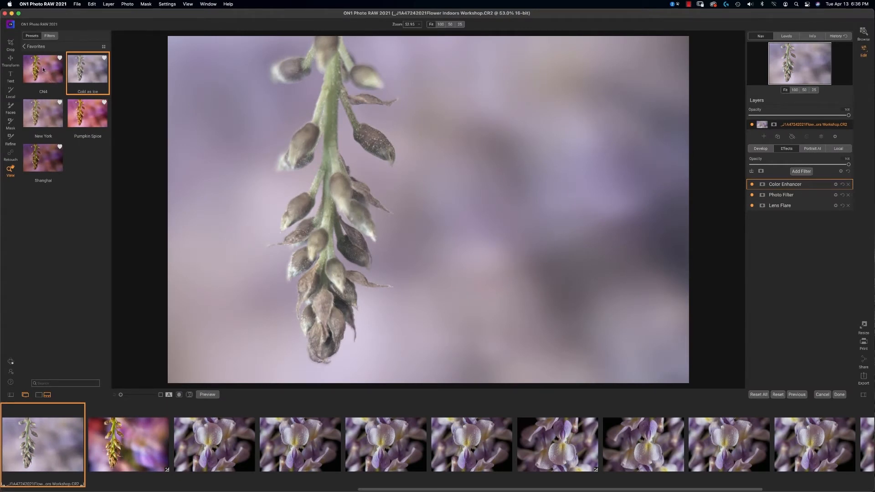
click(40, 70)
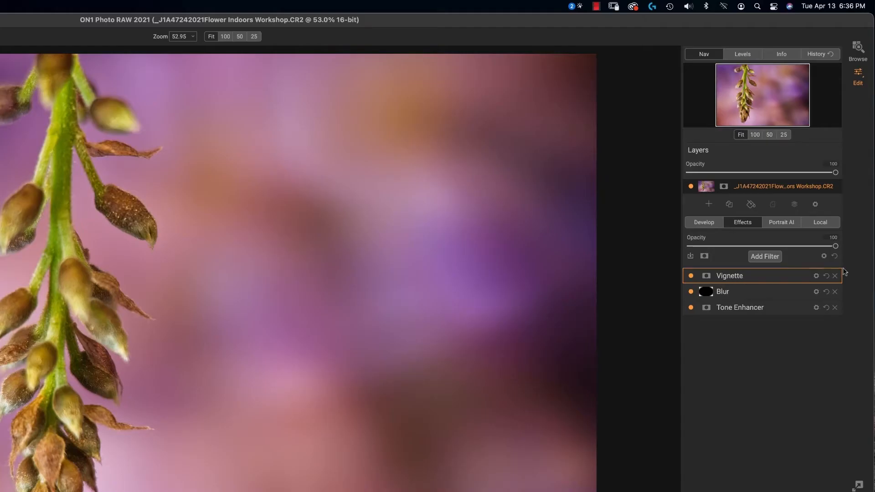
Step: Expand the preset's Vignette filter settings and raise its brightness slightly
click(764, 277)
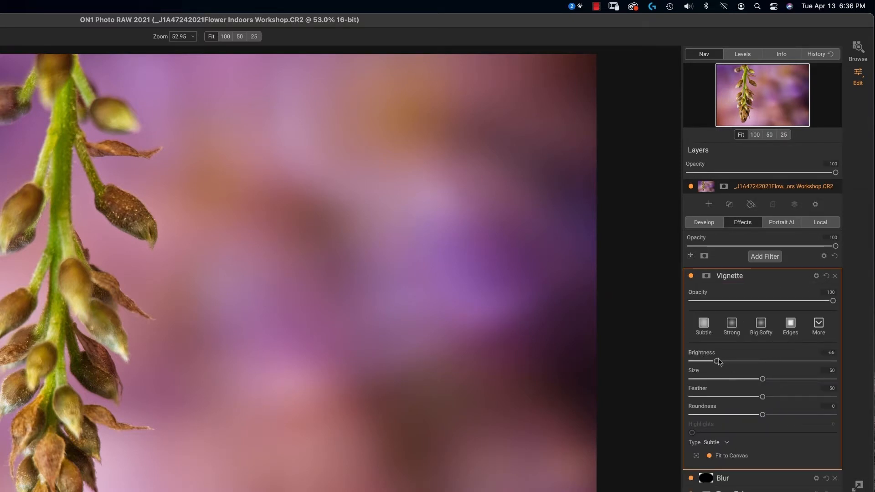
mouse_move(715, 361)
mouse_down()
mouse_move(766, 361)
mouse_move(721, 361)
mouse_up()
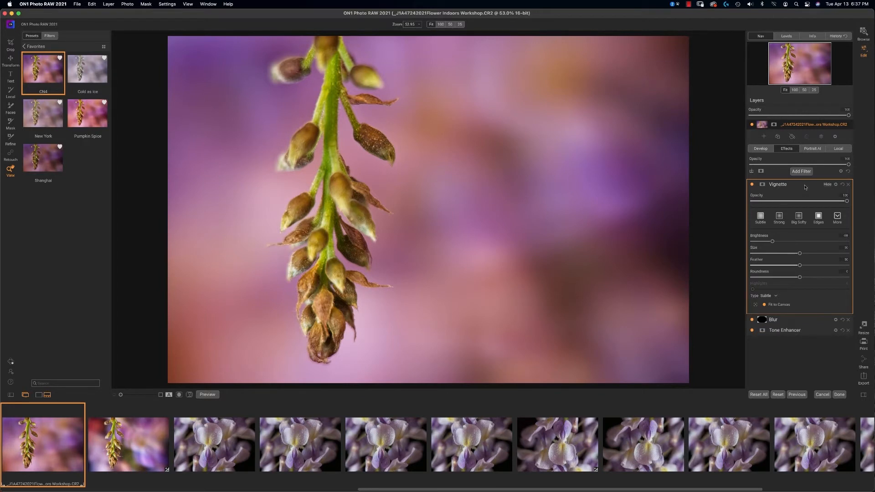
click(804, 186)
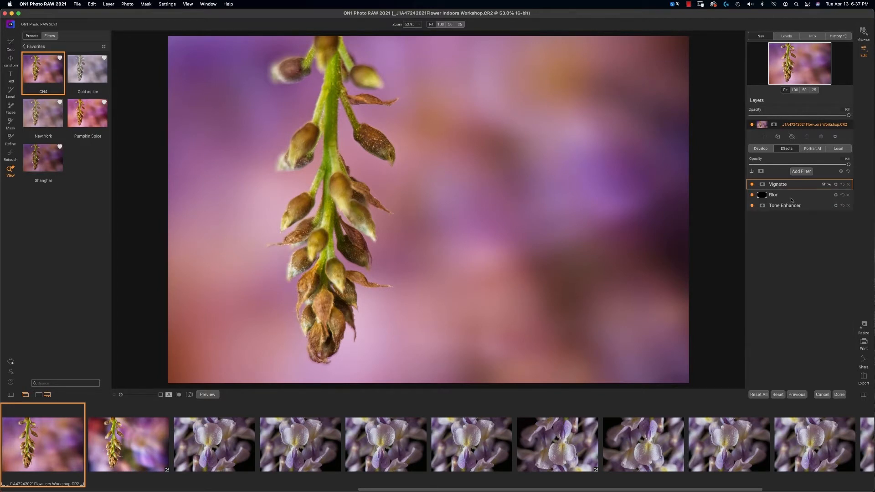
click(803, 185)
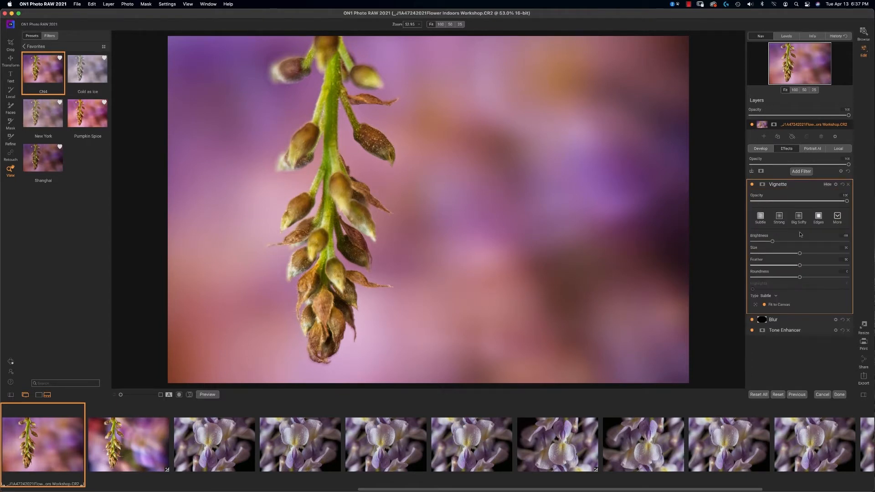
Step: Try the Strong, Big Softy and Edges styles on the Vignette filter, and settle on Subtle
click(780, 217)
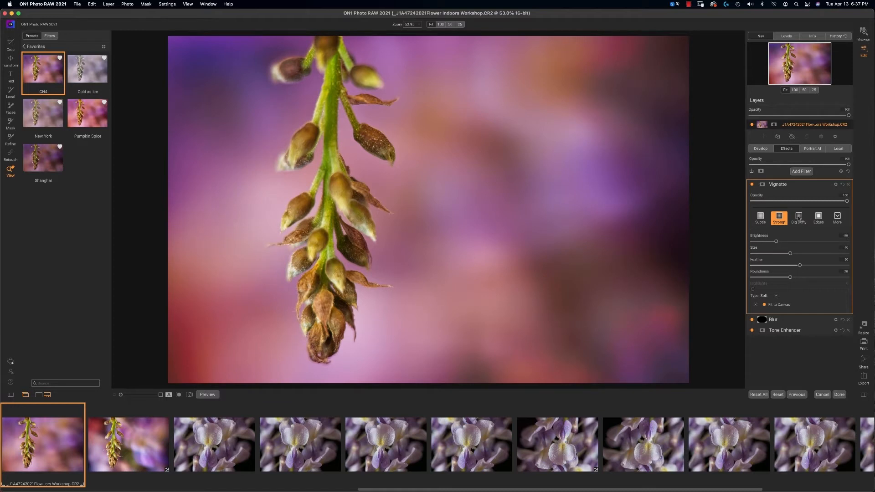
click(800, 220)
click(819, 218)
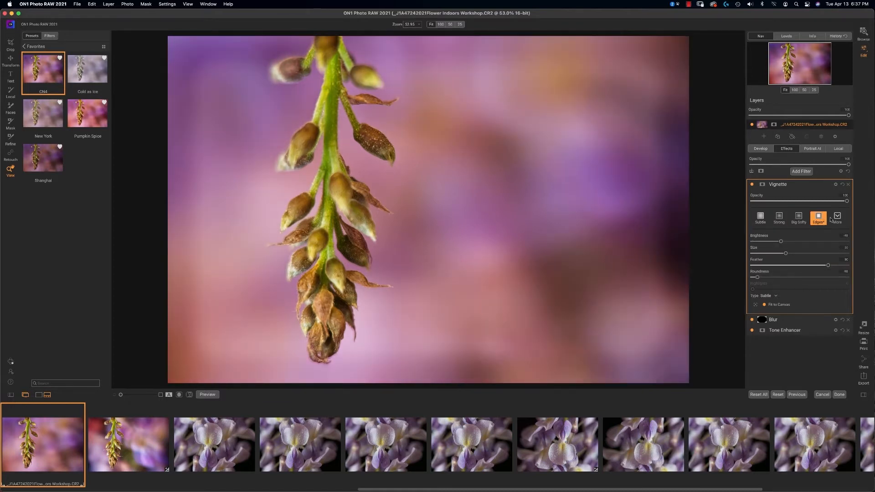
click(837, 217)
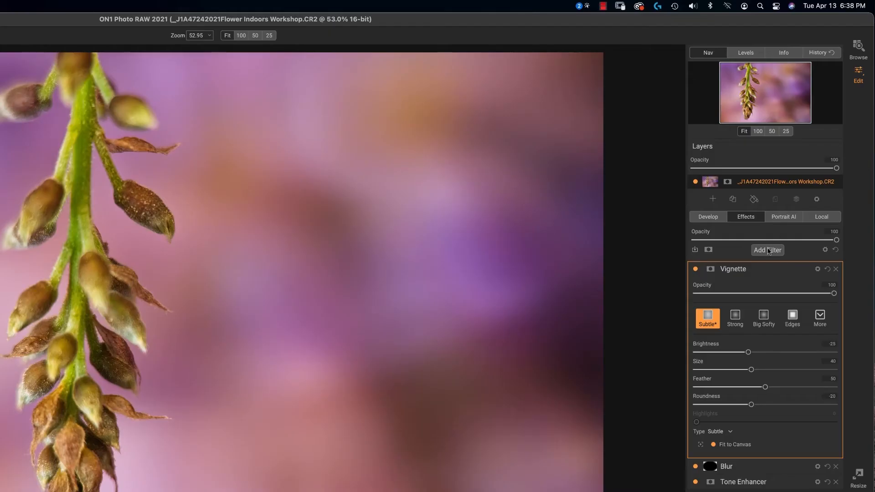
Step: Add a Skin Retouching filter above the Vignette, try its Moderate style and apply Strong
click(769, 250)
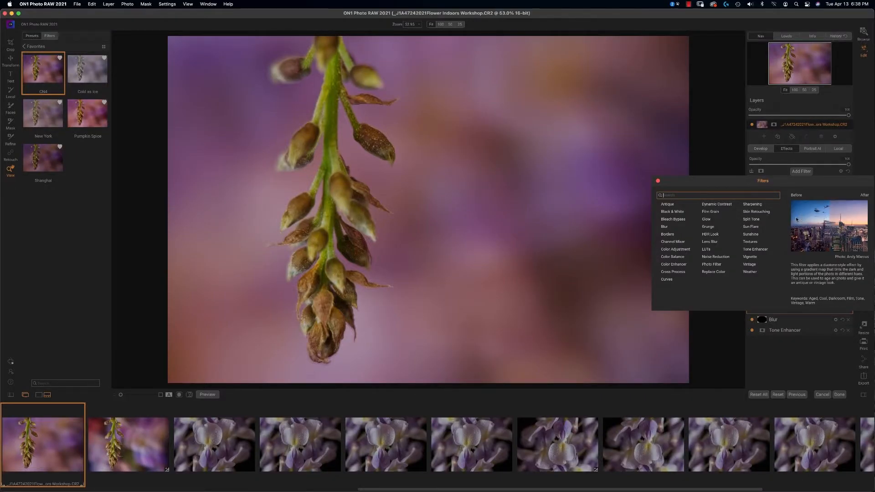
click(756, 213)
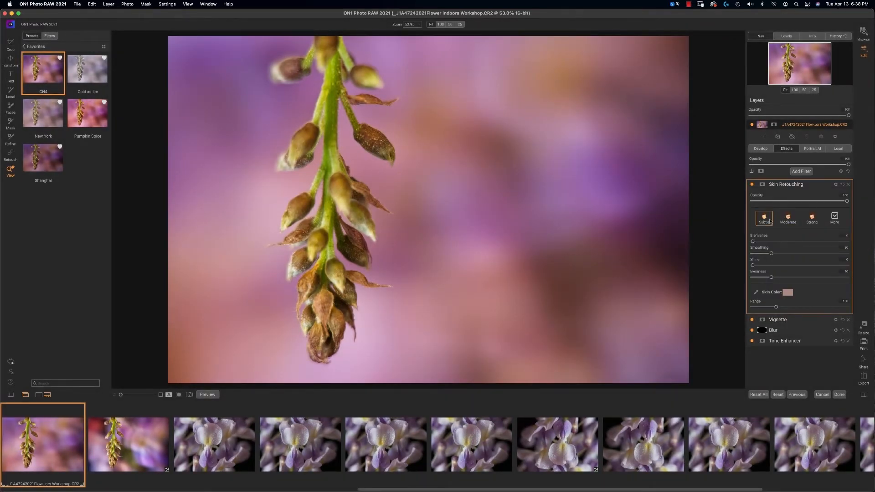
click(788, 218)
click(814, 218)
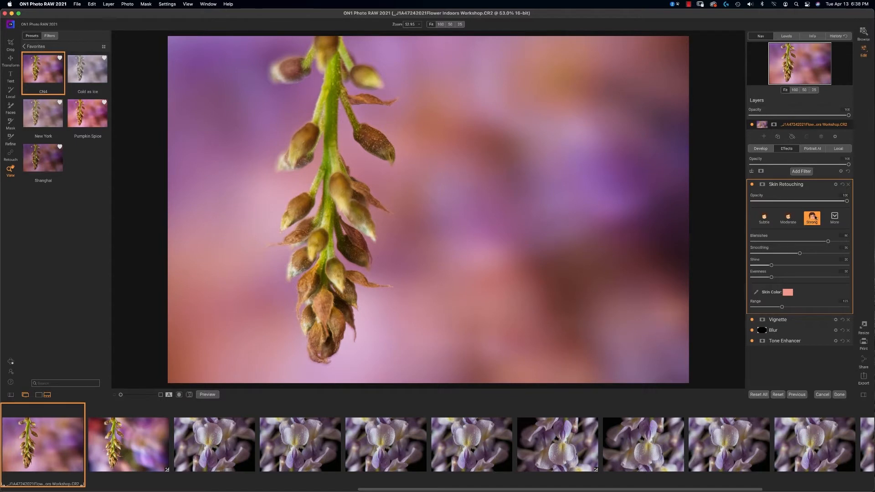
Step: Add a Textures filter, switch it to the custom personal texture category, and preview the textures in that category
click(836, 217)
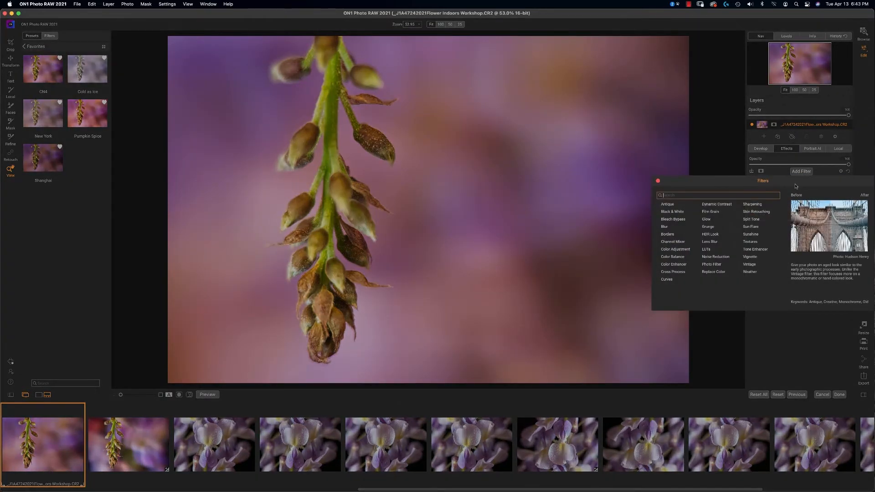
click(755, 244)
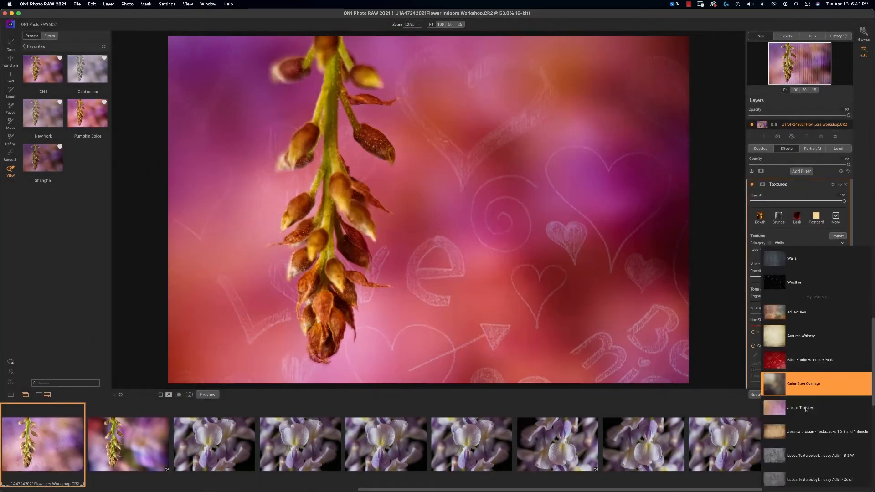
click(805, 409)
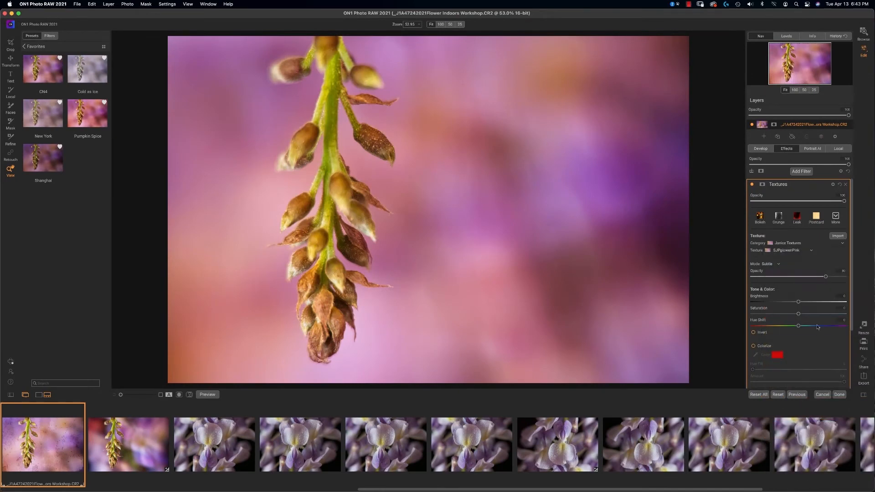
click(784, 251)
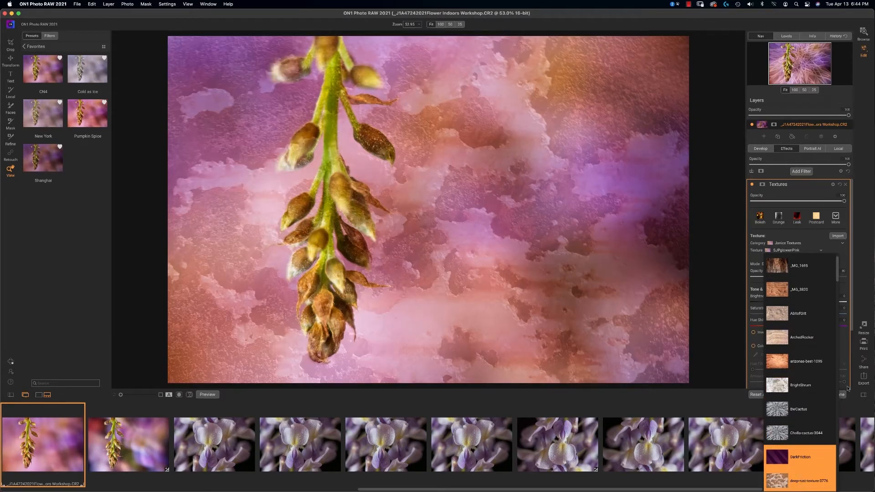
click(847, 389)
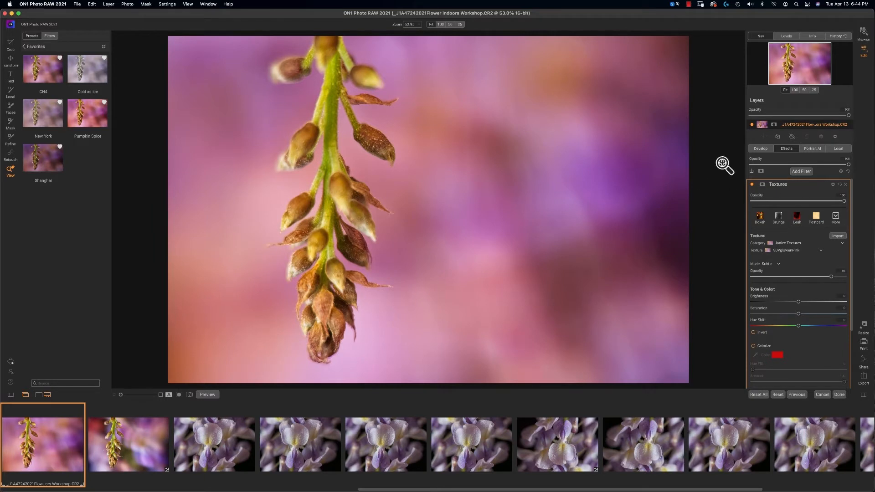
Step: Save the current Effects settings as a preset named Macro pop in a new personal macro category
right_click(50, 71)
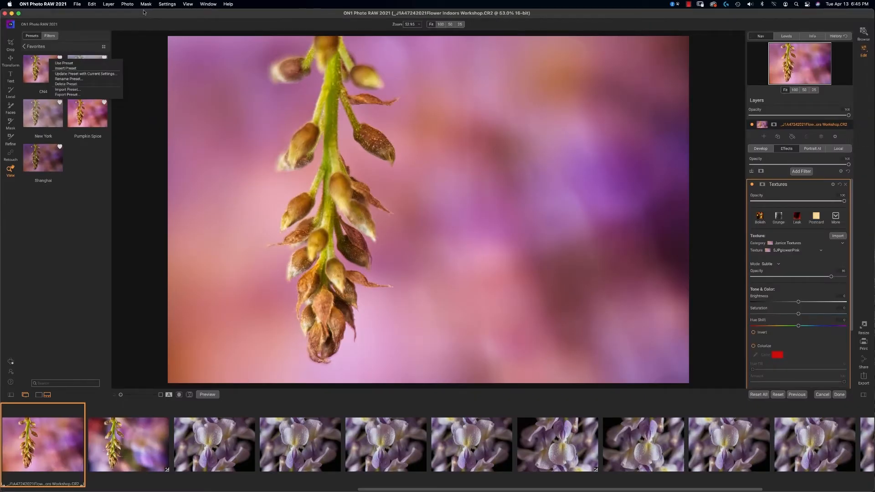
click(167, 5)
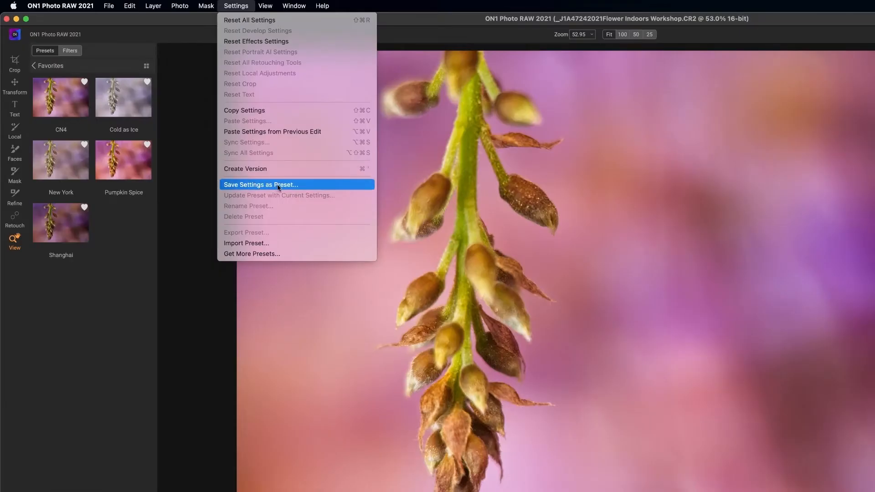
click(315, 185)
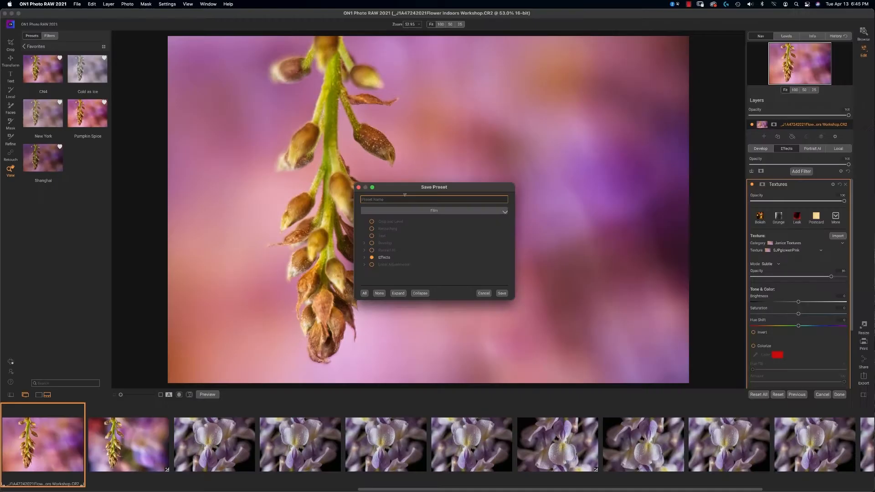
text(Macro pop)
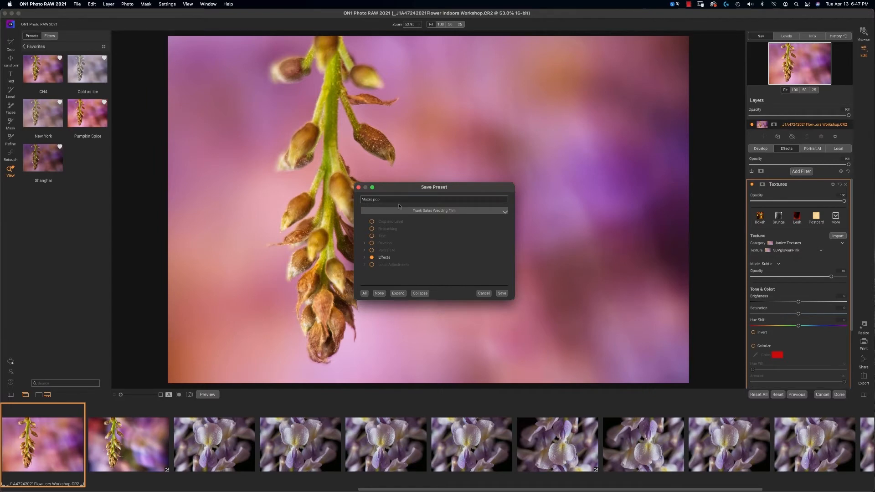
click(430, 212)
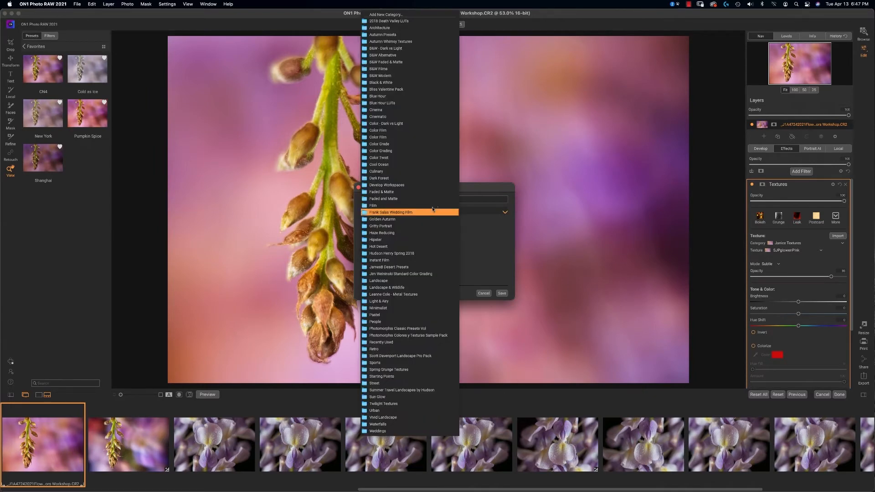
click(405, 15)
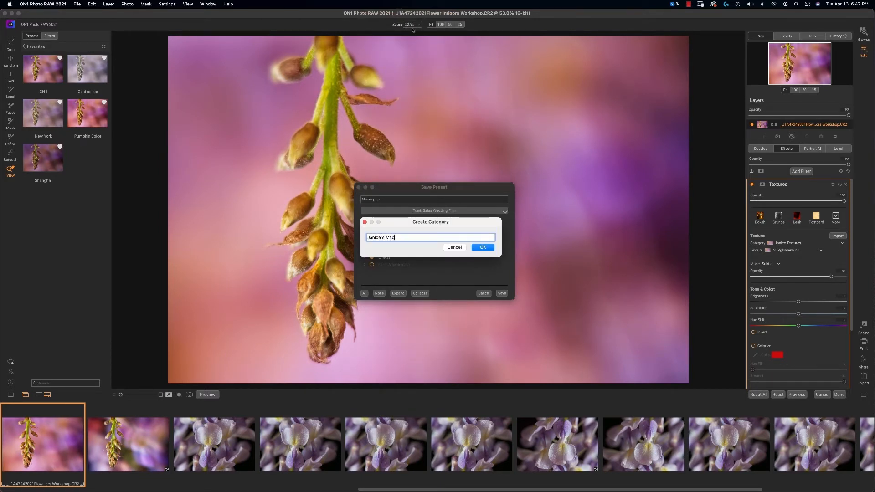
key(Return)
click(502, 293)
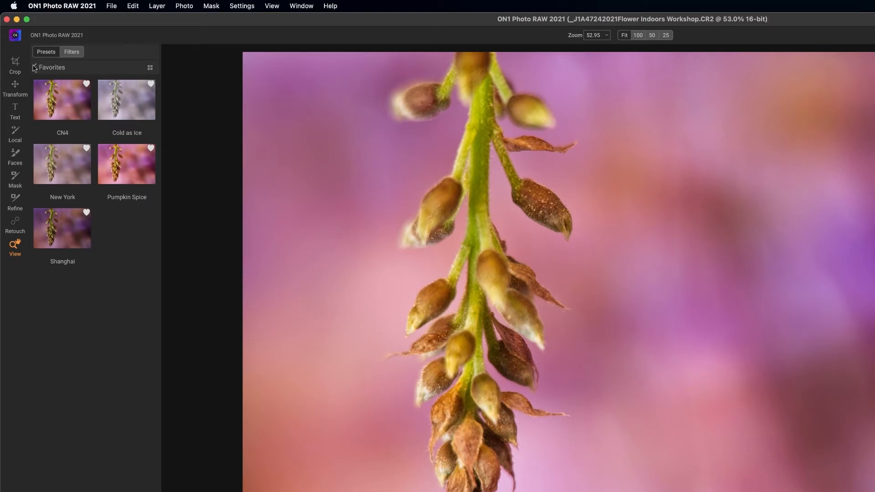
Step: Find the new personal macro category among the preset categories and apply its Macro pop preset to the photo
click(35, 68)
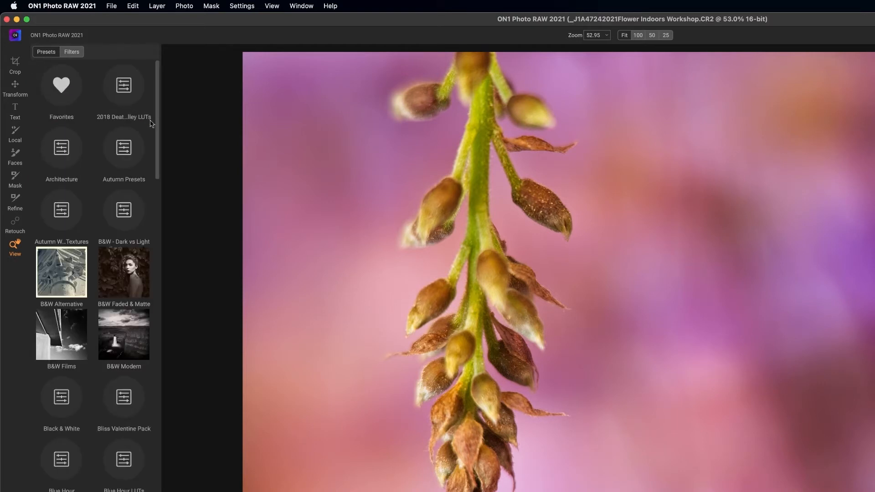
scroll(137, 137, down, 10)
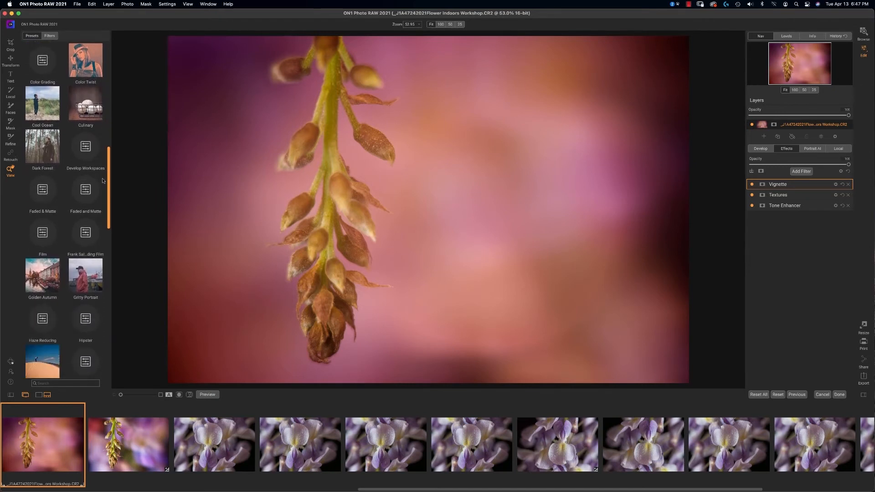
scroll(104, 181, down, 5)
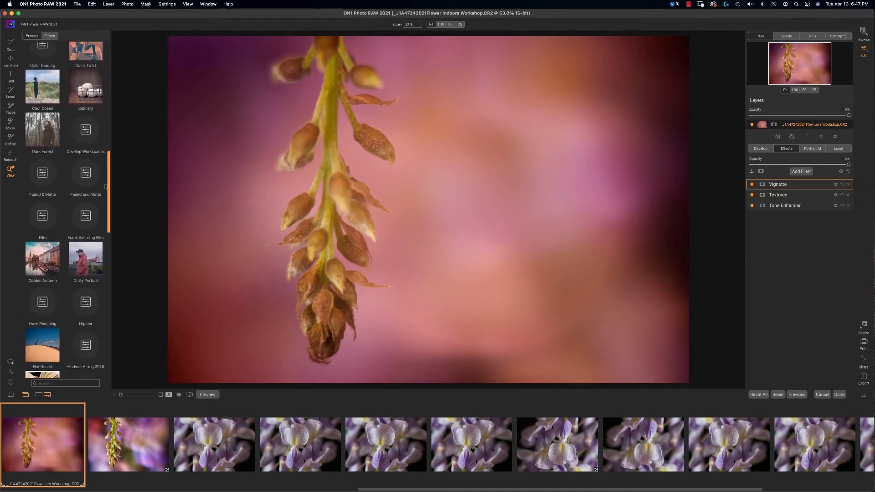
scroll(109, 213, down, 4)
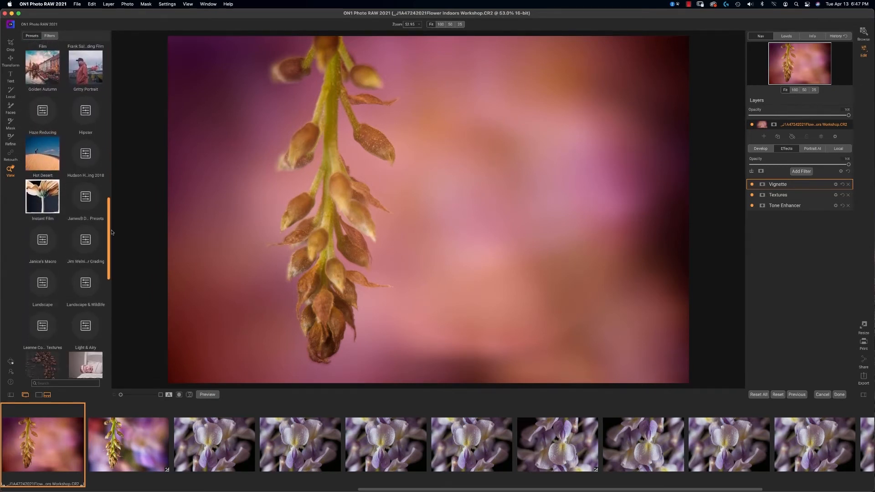
scroll(108, 220, down, 1)
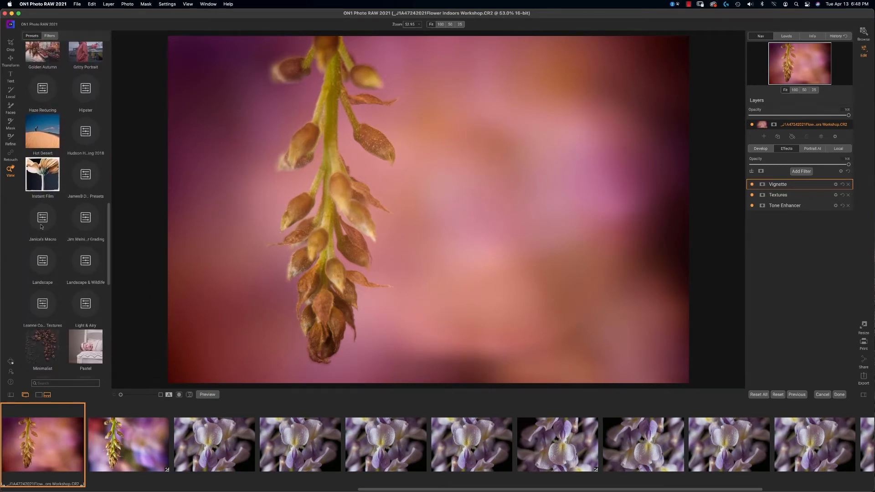
click(49, 219)
click(53, 74)
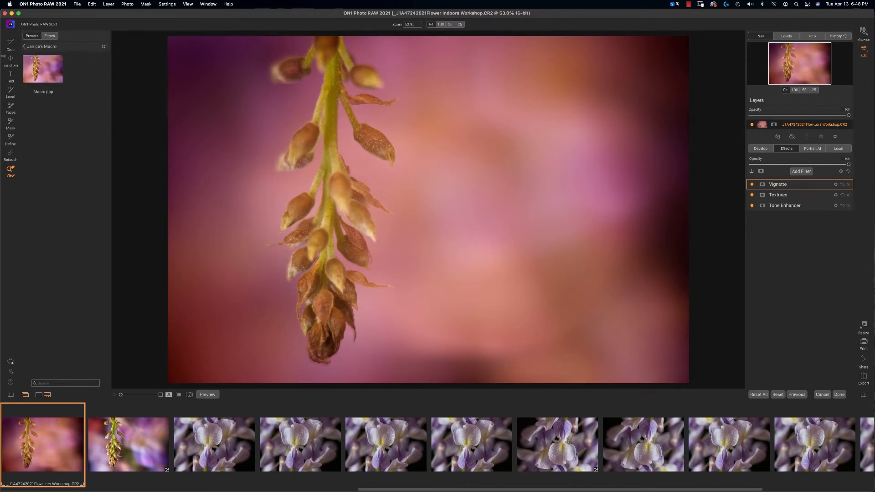
Step: Try out the Macro pop preset's Fade amount and lower the overall Effects opacity
drag(55, 75, 72, 75)
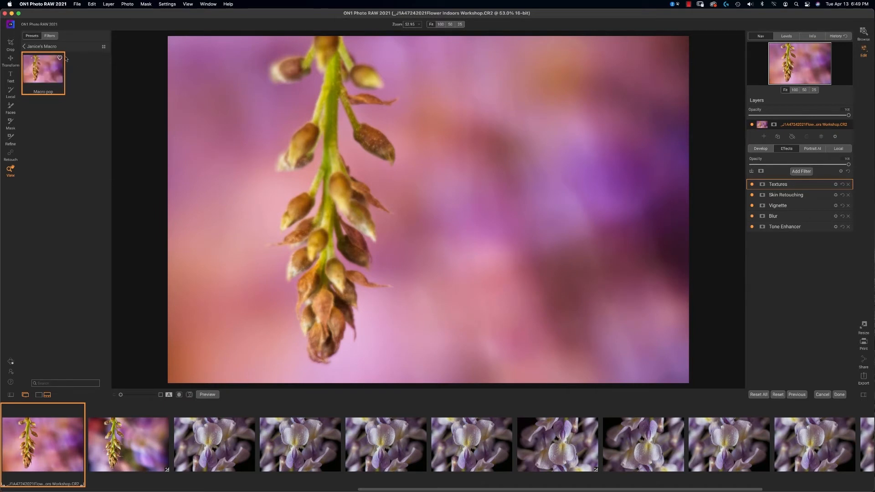
mouse_move(60, 76)
drag(61, 74, 42, 74)
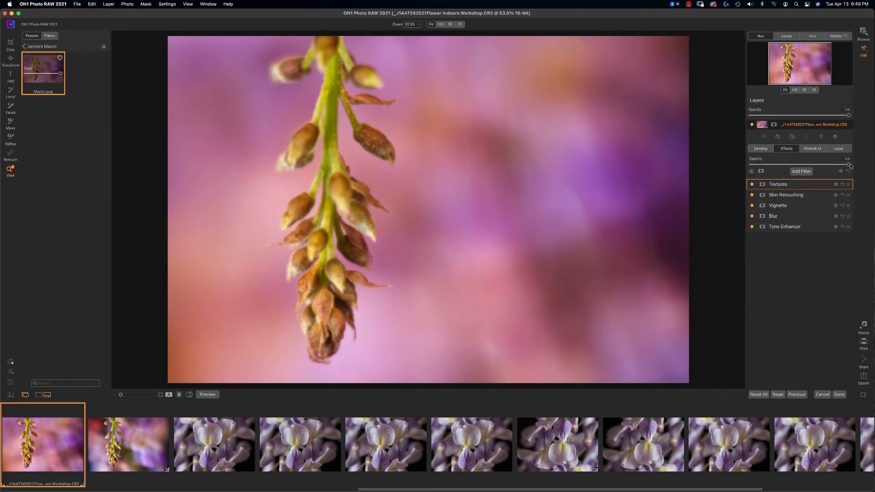
drag(849, 165, 828, 165)
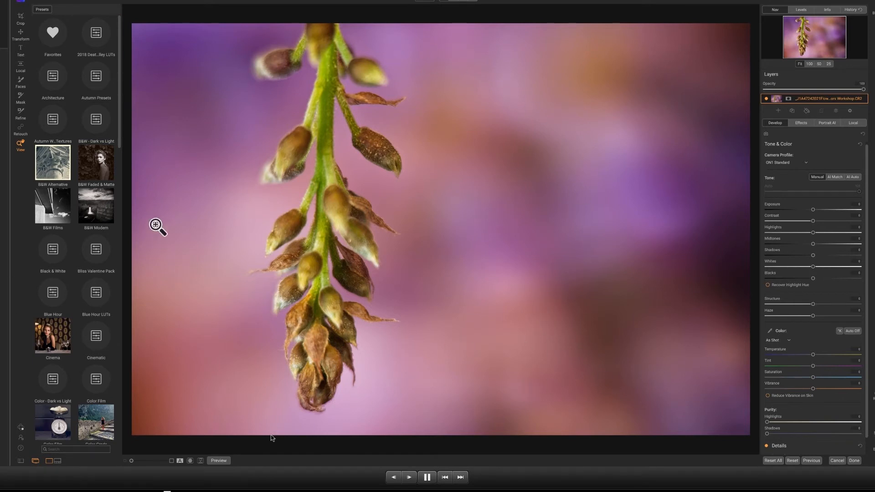
click(270, 437)
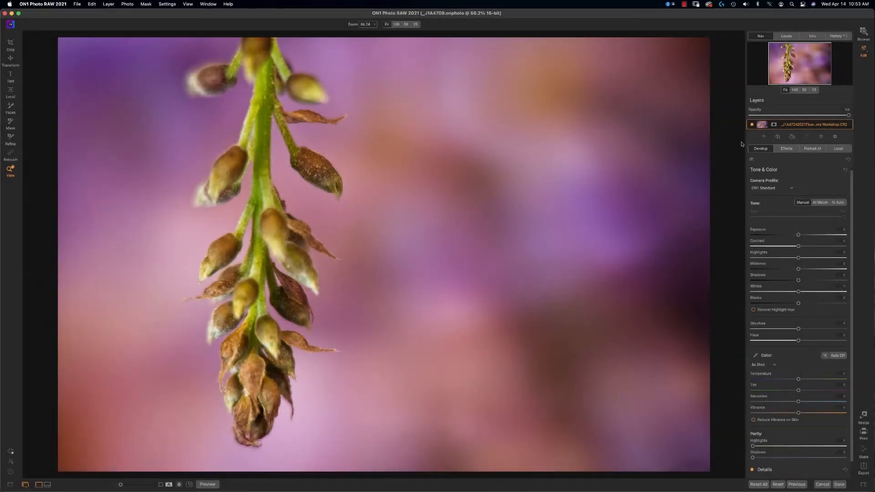
Step: Add the purple flower photo _J1A4710.CR2 from the purple On1 flower folder as a layer, and try adjusting its opacity
click(765, 137)
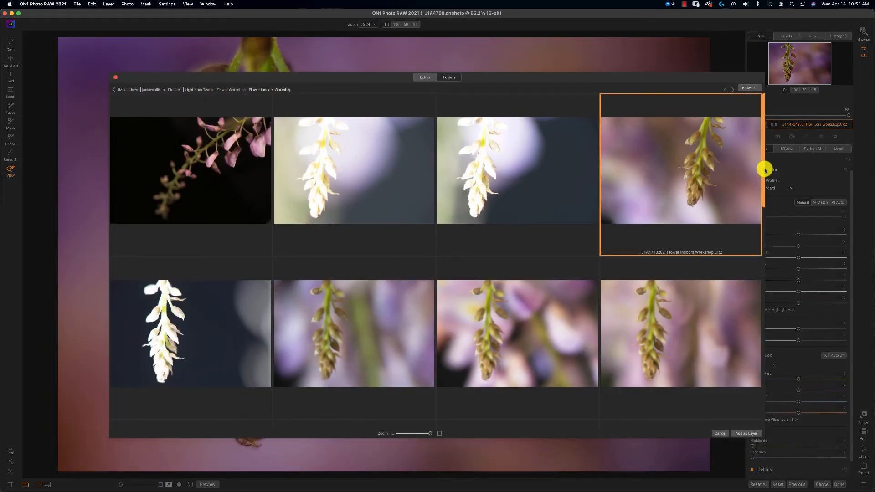
drag(763, 167, 763, 397)
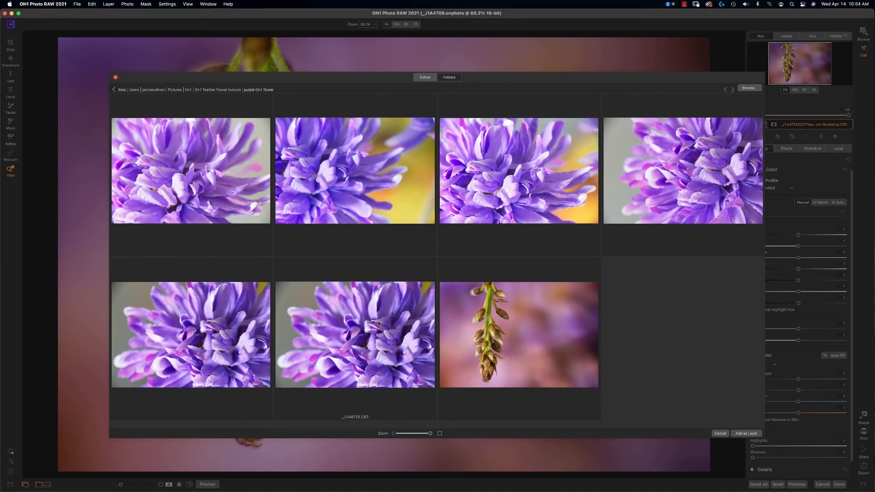
click(416, 327)
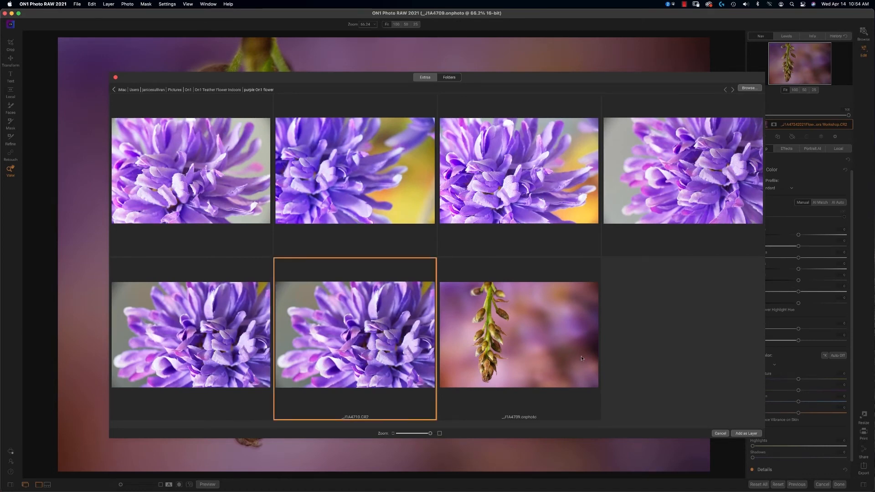
click(746, 434)
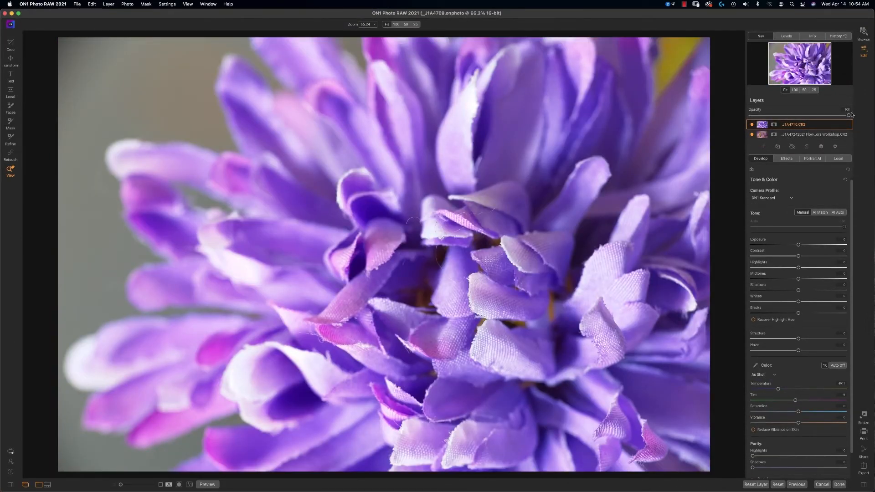
mouse_move(849, 116)
mouse_down()
mouse_move(753, 123)
mouse_move(859, 118)
mouse_up()
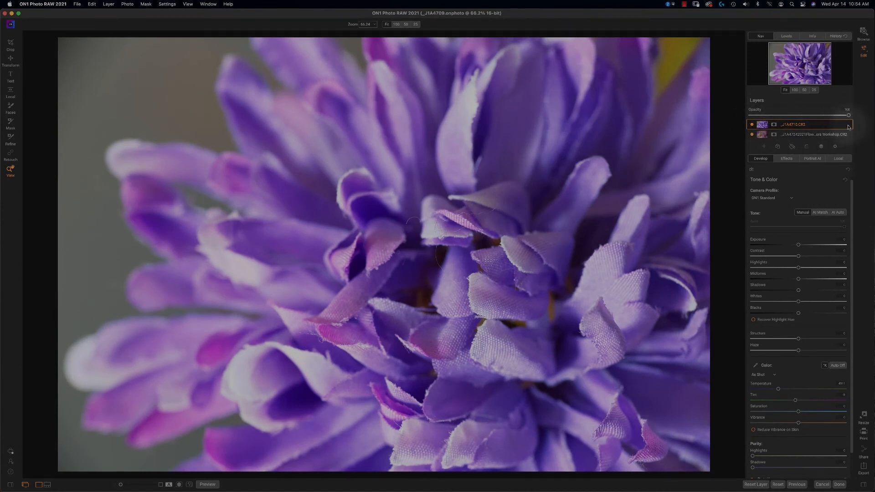
Step: Hide the purple flower layer and duplicate the flower bud photo layer beneath it
click(822, 133)
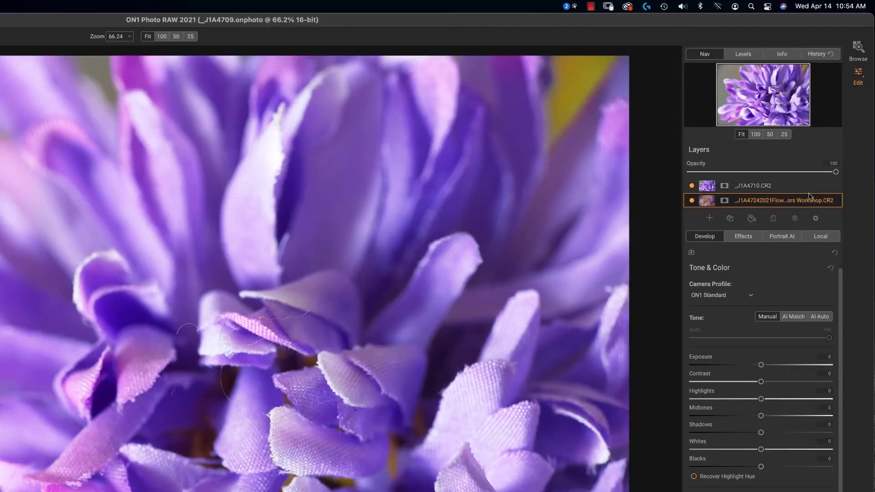
click(694, 192)
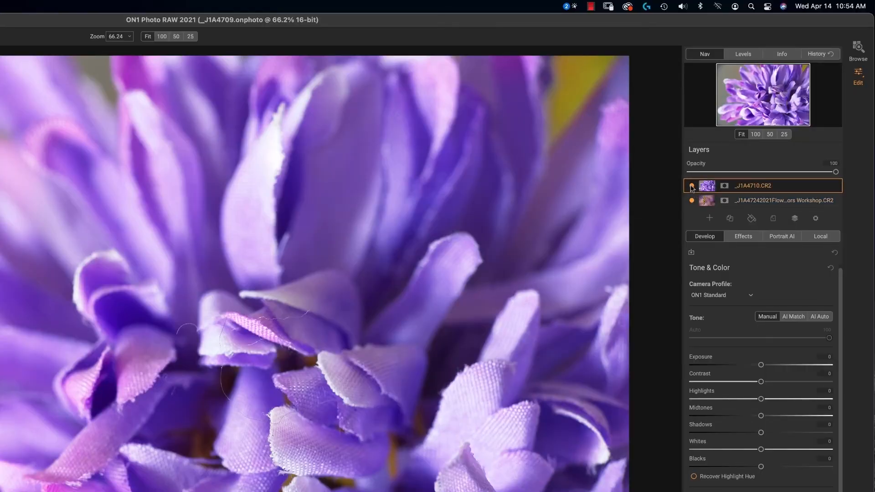
click(692, 186)
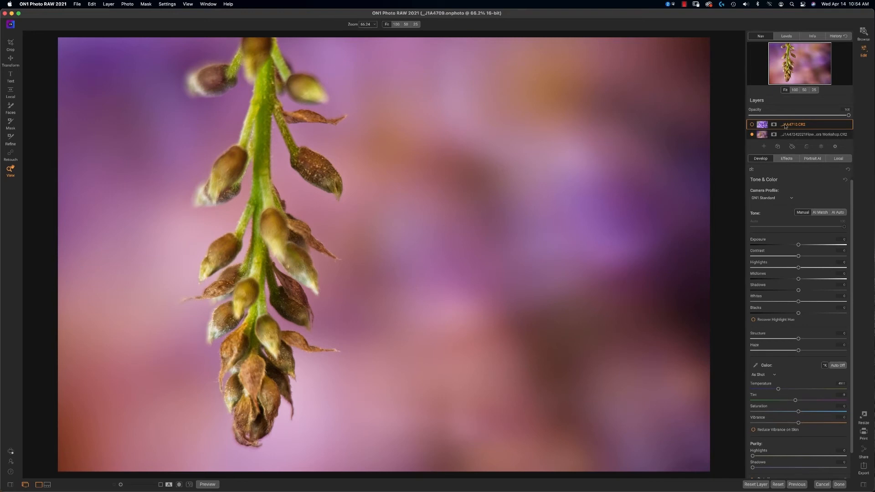
click(795, 134)
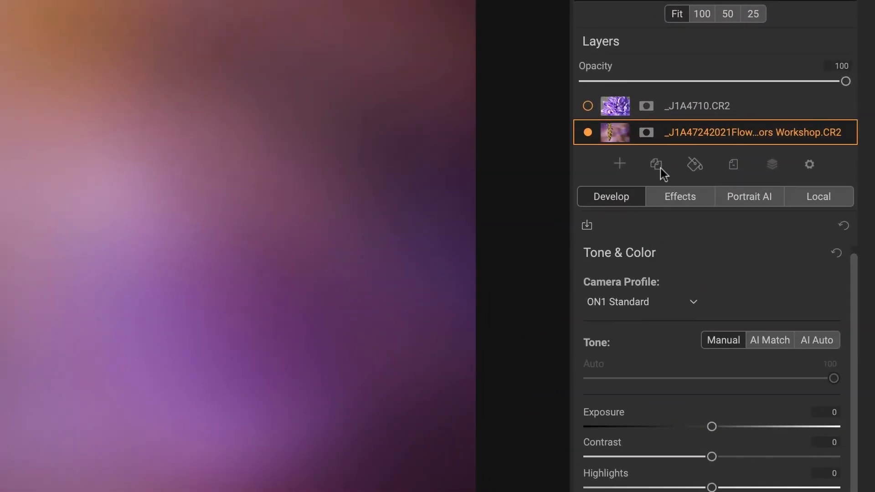
click(656, 165)
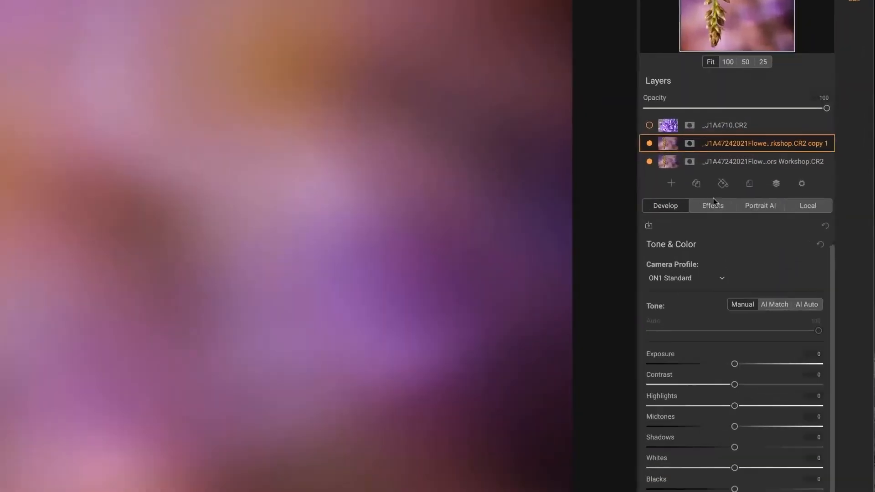
Step: Show the purple flower layer _J1A4710.CR2, add a yellow color fill layer above it, and lower the fill's opacity to 16
click(716, 126)
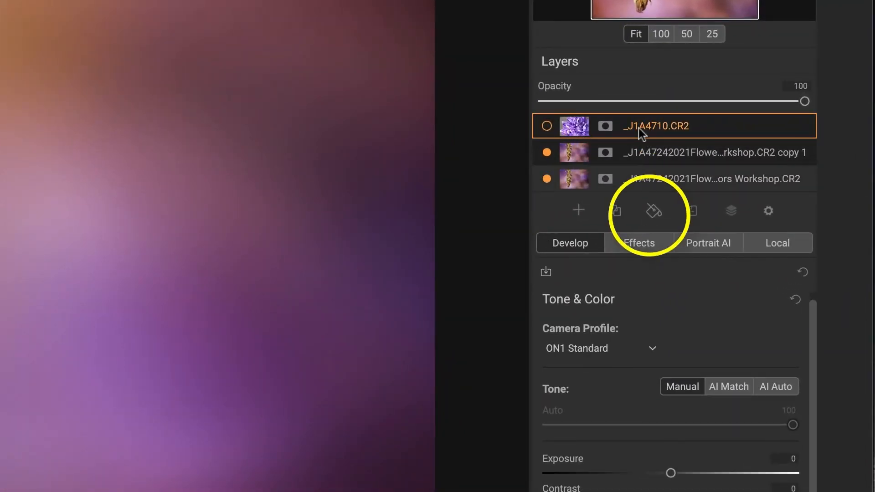
click(547, 127)
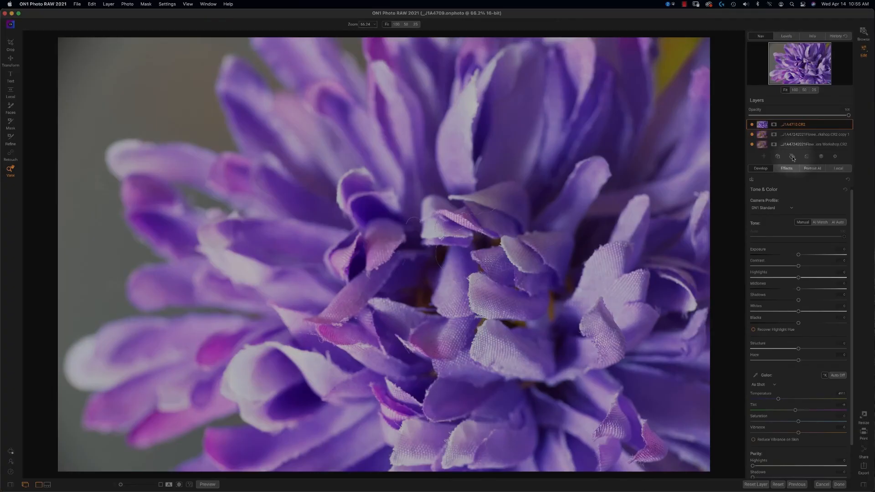
click(792, 157)
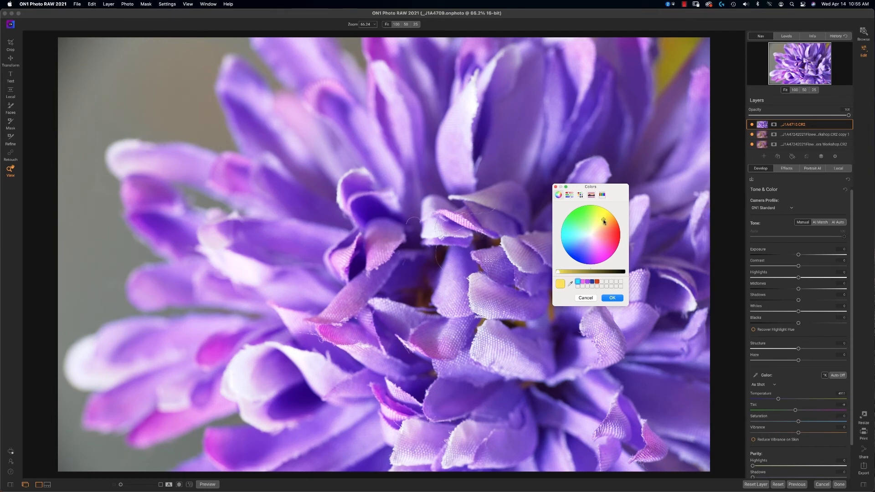
click(612, 297)
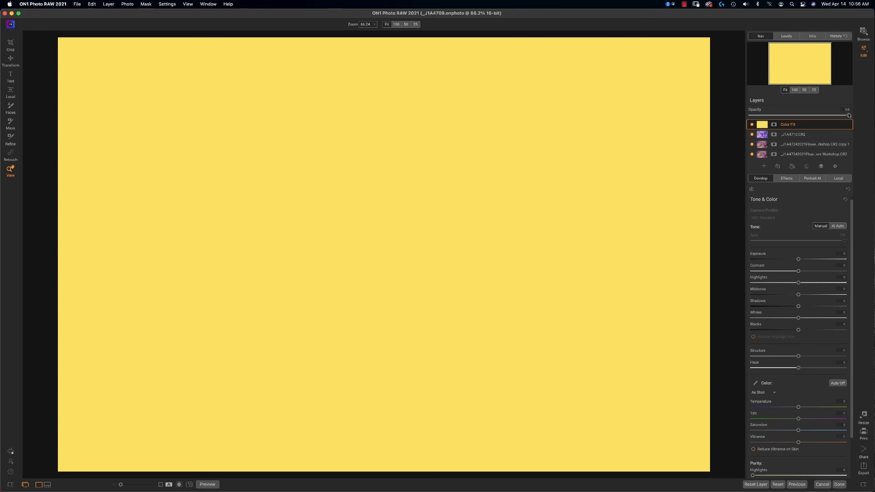
drag(842, 117, 766, 120)
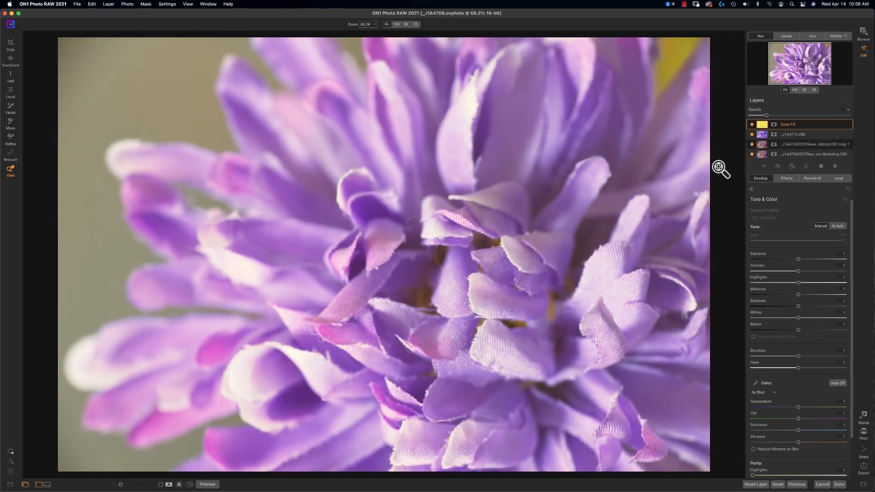
Step: Compare the image with the purple flower layer and the yellow color fill layer each hidden and shown again
click(752, 135)
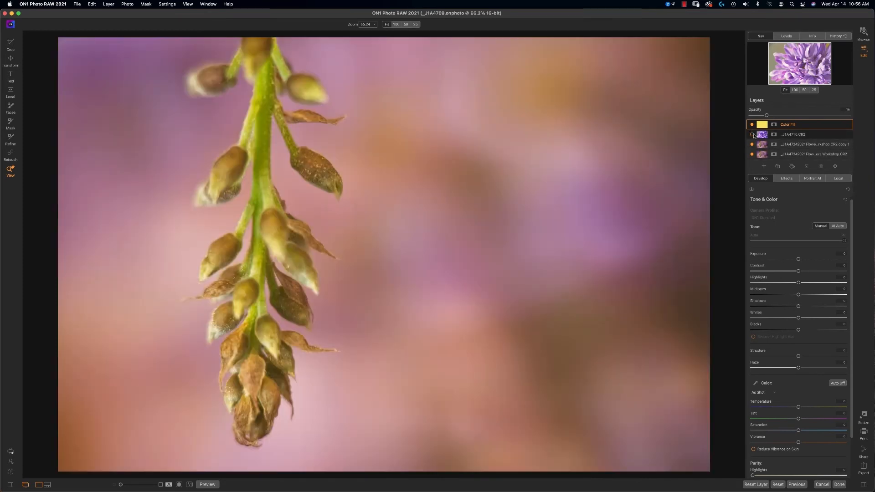
click(752, 134)
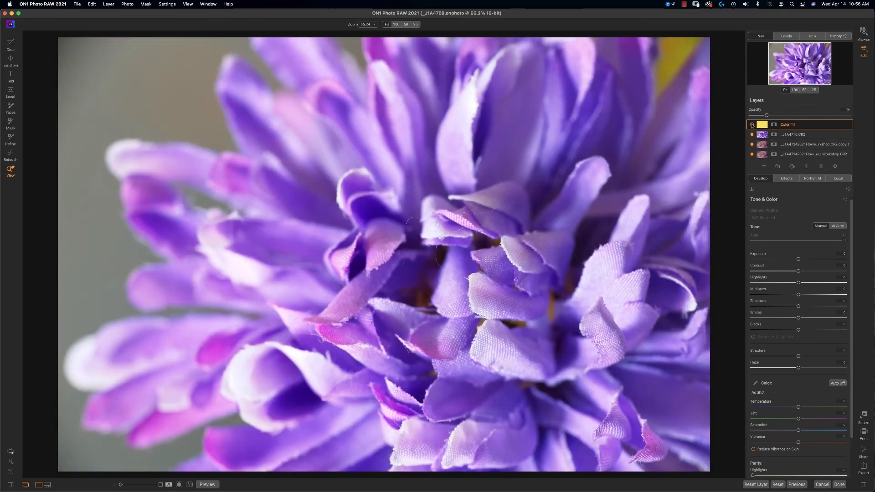
click(752, 124)
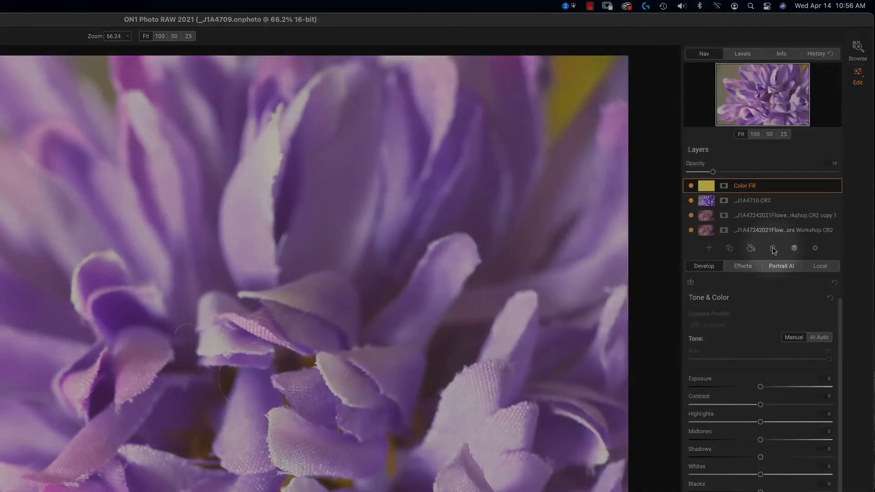
Step: Delete the yellow color fill layer and the duplicate of the flower bud photo layer
click(774, 251)
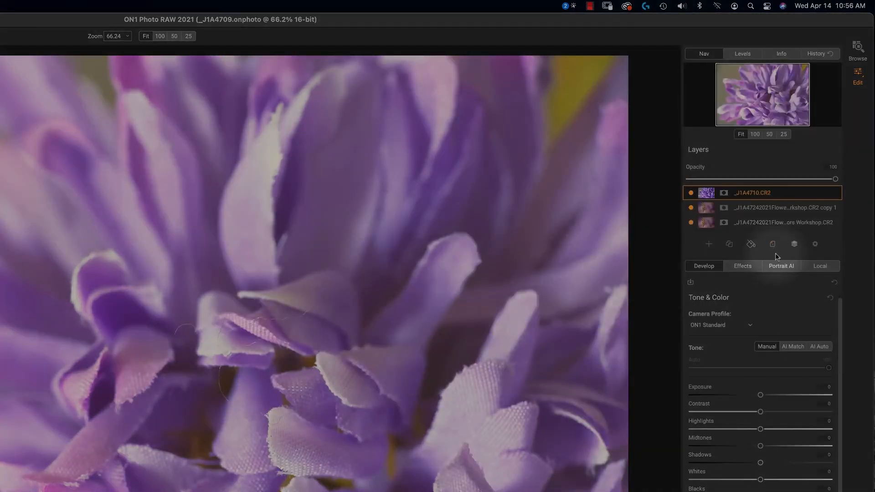
click(761, 203)
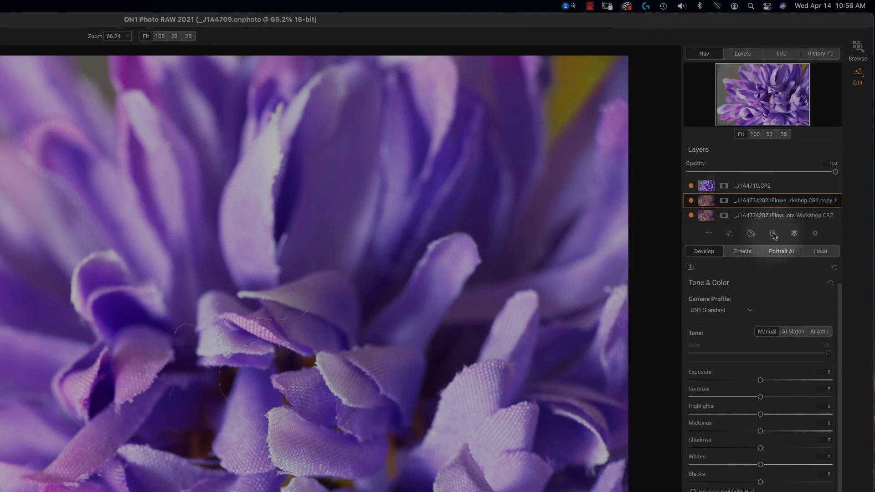
click(774, 234)
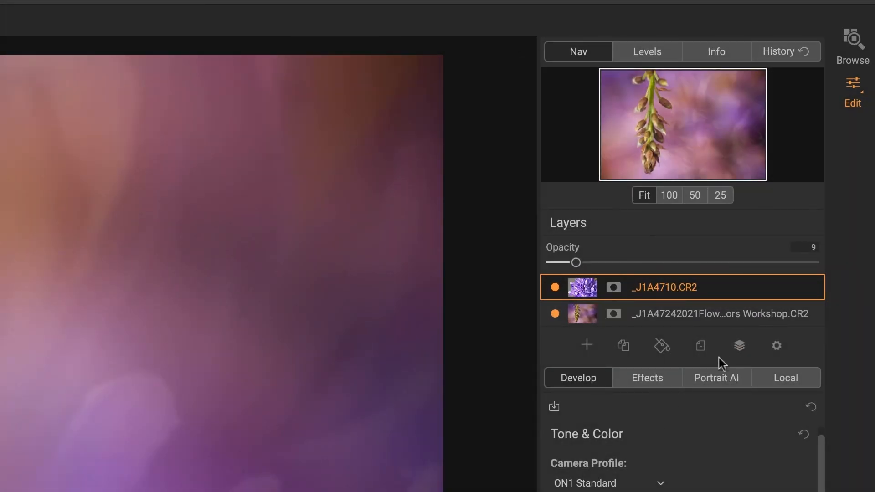
Step: Try merging the purple flower layer with the flower bud photo layer, and open the layer settings
click(739, 345)
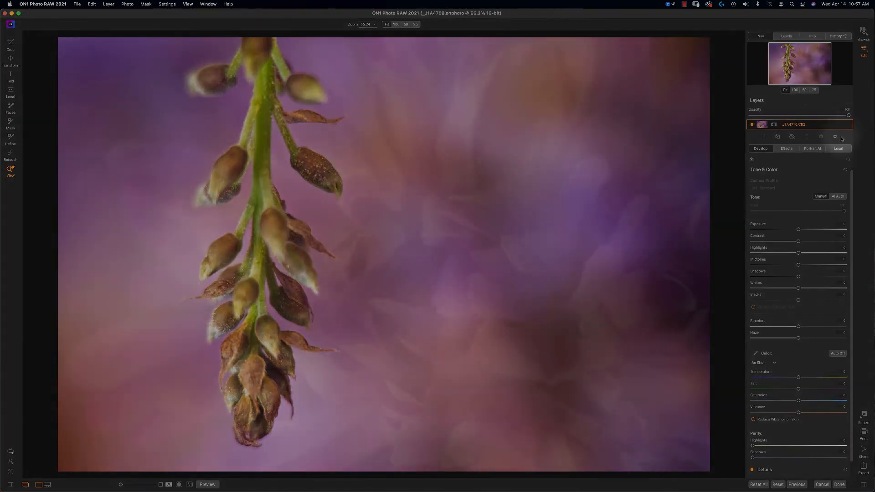
click(836, 137)
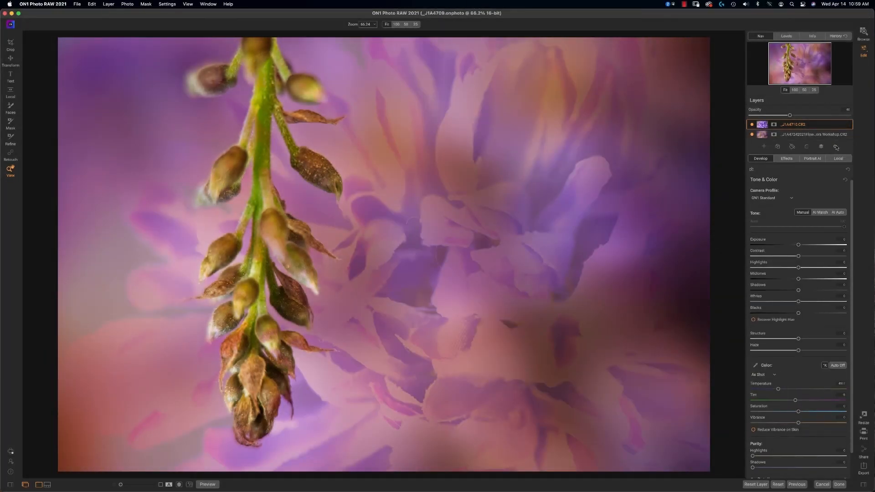
click(836, 148)
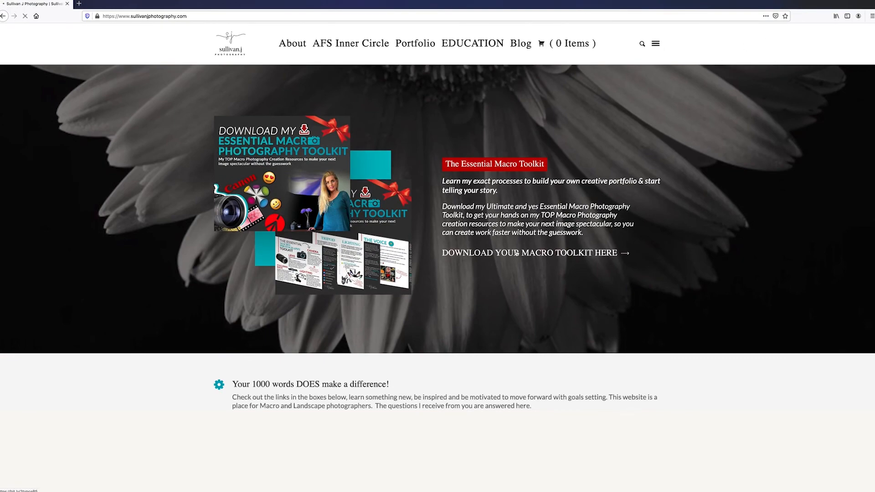
Step: Switch to the web browser and open the Essential Macro Toolkit download page from the photography website's home page
click(516, 253)
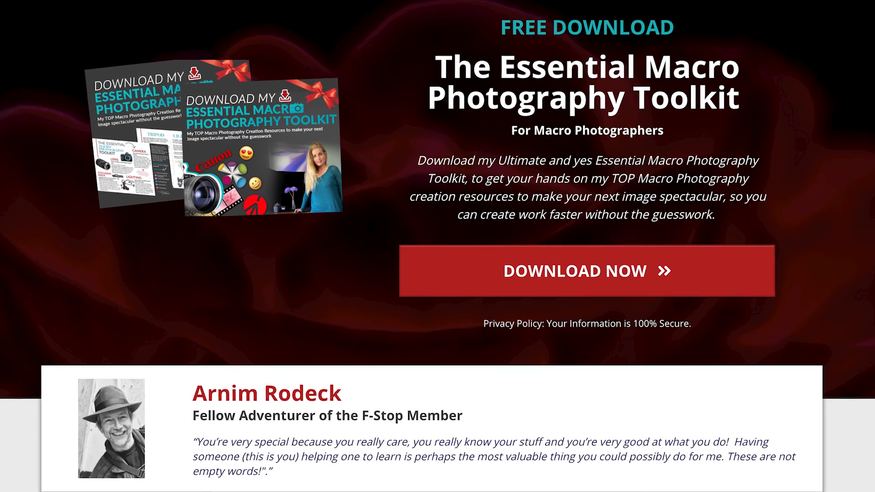